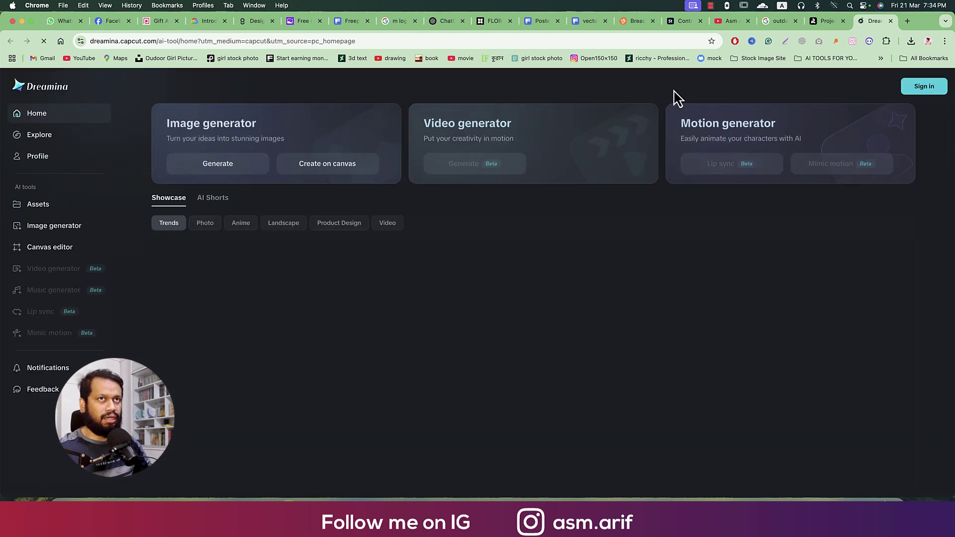
Step: Sign in to Dreamina with a Google account and open the Image generator
{"action": "left_click", "coordinate": [923, 86]}
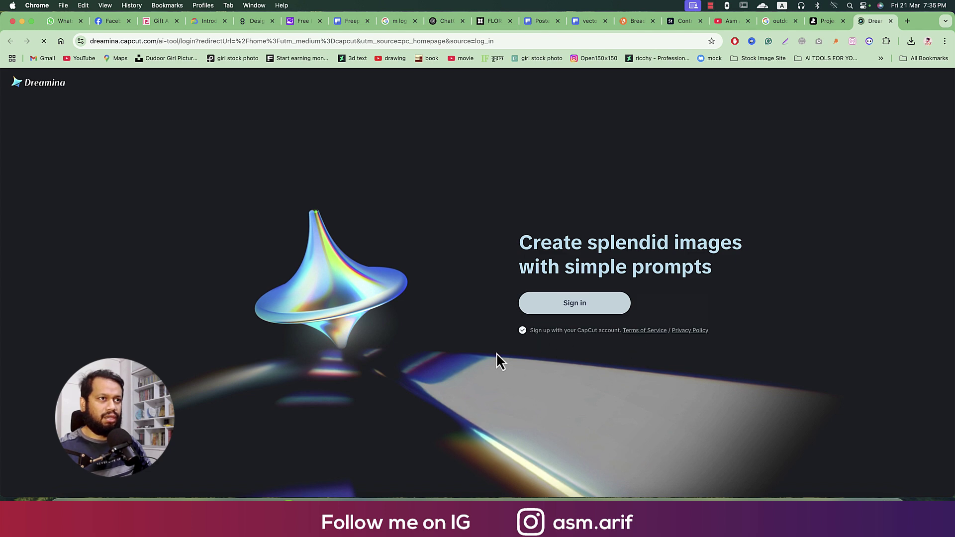
{"action": "left_click", "coordinate": [600, 308]}
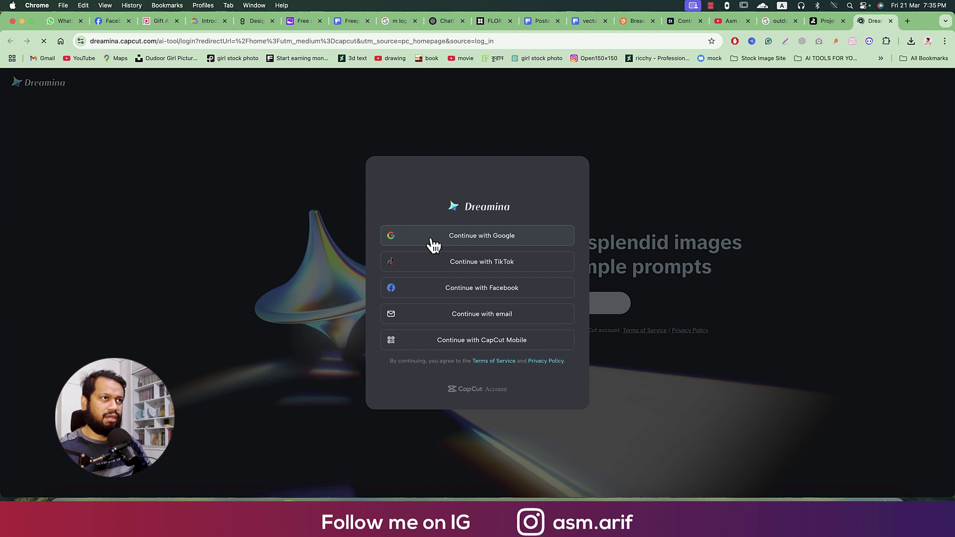
{"action": "left_click", "coordinate": [434, 241]}
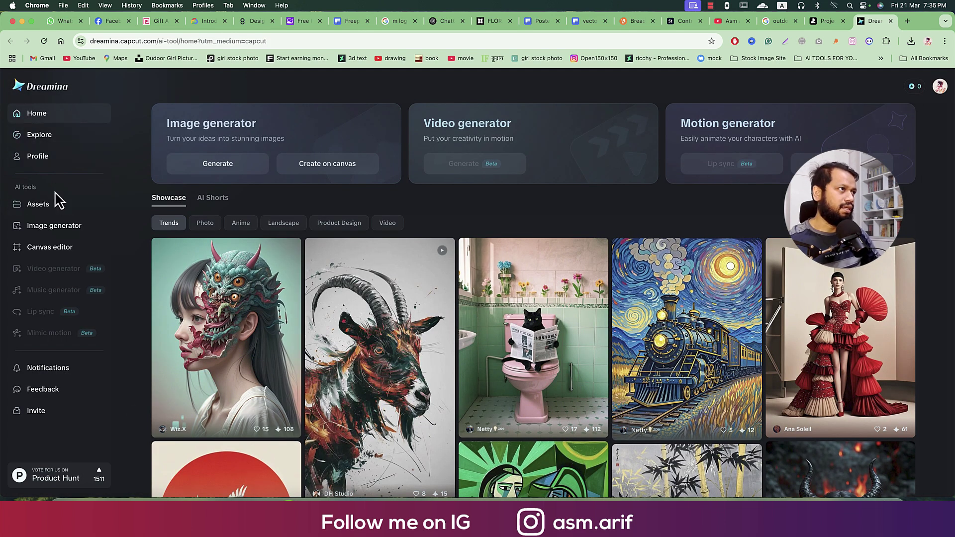
{"action": "left_click", "coordinate": [46, 225]}
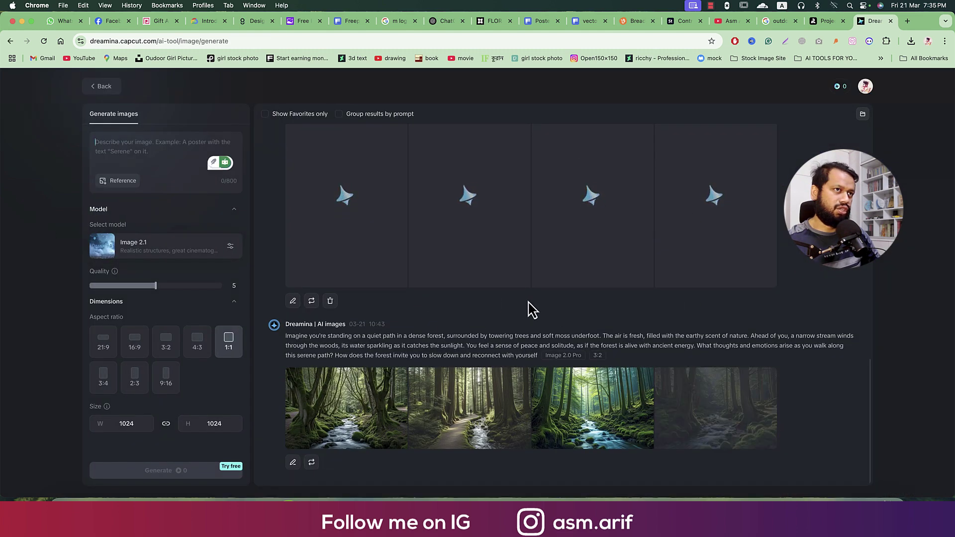
{"action": "scroll", "coordinate": [531, 310], "scroll_direction": "up", "scroll_amount": 5}
{"action": "scroll", "coordinate": [532, 309], "scroll_direction": "up", "scroll_amount": 5}
{"action": "scroll", "coordinate": [532, 310], "scroll_direction": "up", "scroll_amount": 5}
{"action": "scroll", "coordinate": [532, 309], "scroll_direction": "up", "scroll_amount": 5}
{"action": "scroll", "coordinate": [532, 309], "scroll_direction": "down", "scroll_amount": 3}
{"action": "scroll", "coordinate": [531, 310], "scroll_direction": "down", "scroll_amount": 5}
{"action": "scroll", "coordinate": [532, 310], "scroll_direction": "down", "scroll_amount": 3}
{"action": "scroll", "coordinate": [533, 309], "scroll_direction": "down", "scroll_amount": 3}
{"action": "scroll", "coordinate": [532, 308], "scroll_direction": "down", "scroll_amount": 5}
{"action": "scroll", "coordinate": [532, 308], "scroll_direction": "up", "scroll_amount": 7}
{"action": "scroll", "coordinate": [532, 309], "scroll_direction": "up", "scroll_amount": 5}
{"action": "scroll", "coordinate": [532, 308], "scroll_direction": "up", "scroll_amount": 5}
{"action": "scroll", "coordinate": [531, 308], "scroll_direction": "up", "scroll_amount": 5}
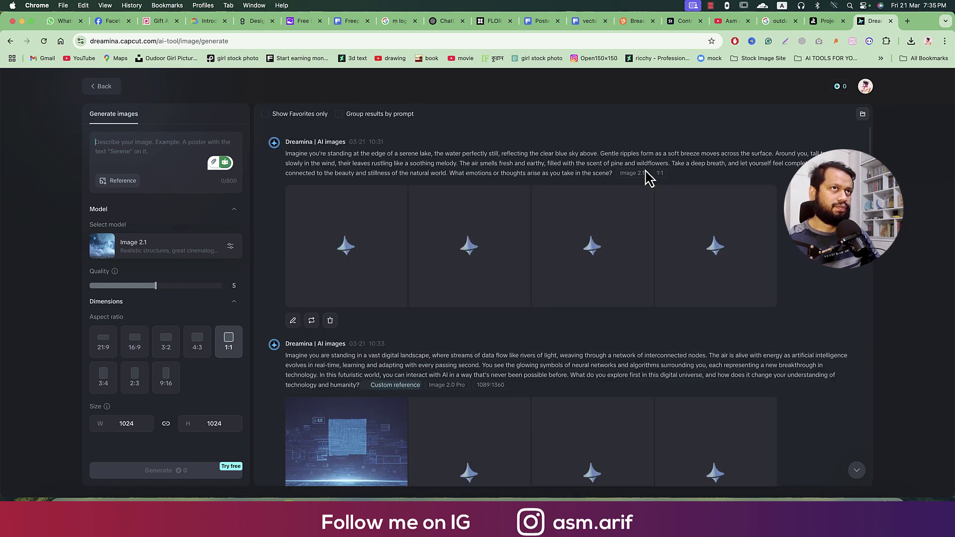
Step: Copy the image address of the Vecteezy gray-jumpsuit forest photo from Google Images
{"action": "left_click", "coordinate": [443, 22]}
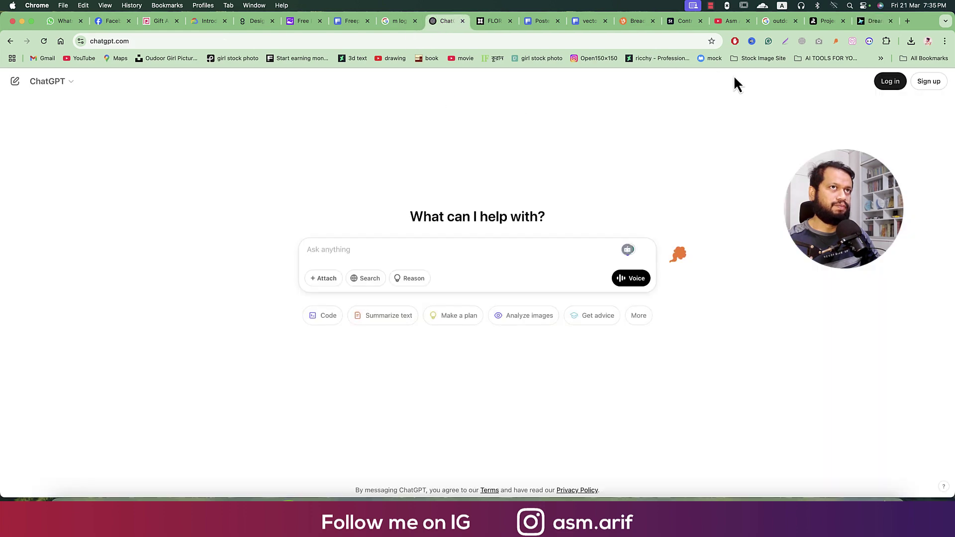
{"action": "left_click", "coordinate": [770, 23]}
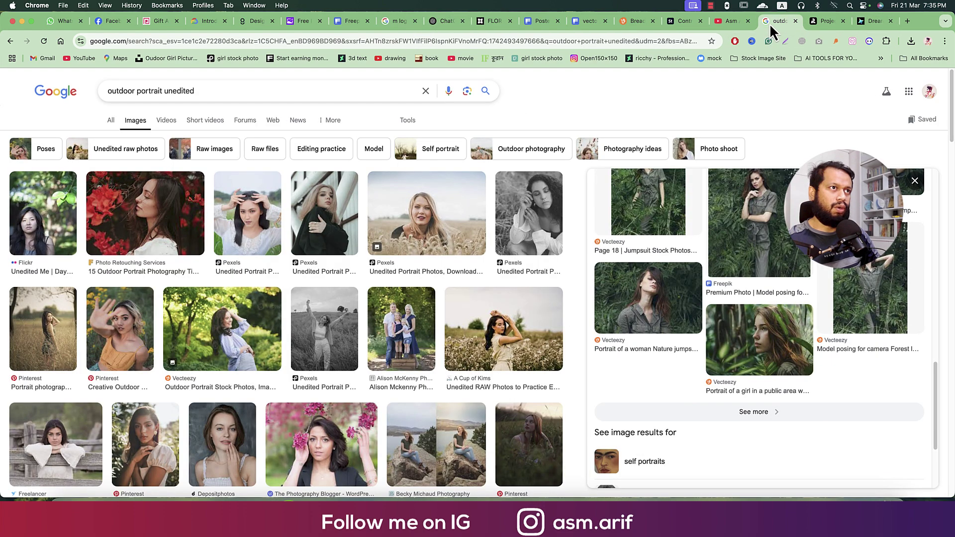
{"action": "scroll", "coordinate": [429, 268], "scroll_direction": "down", "scroll_amount": 5}
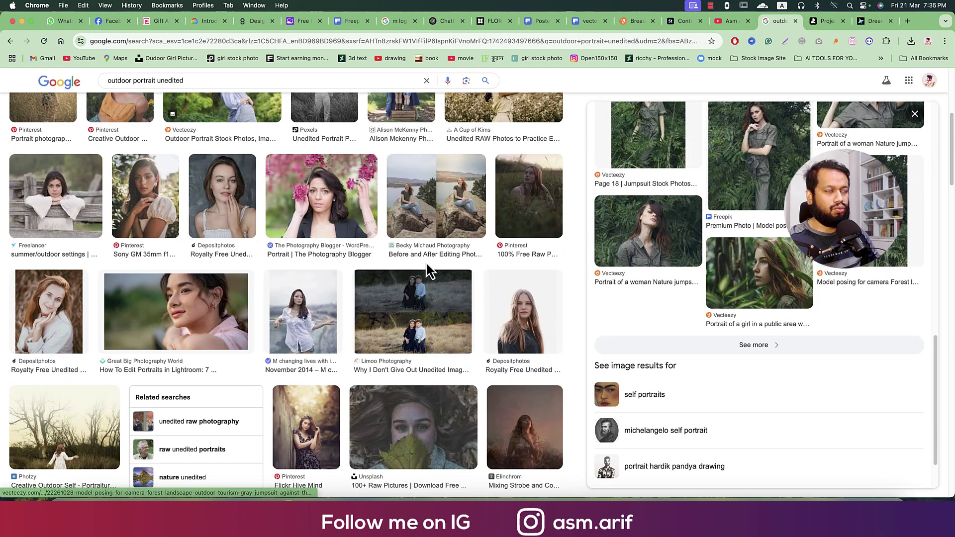
{"action": "scroll", "coordinate": [429, 269], "scroll_direction": "down", "scroll_amount": 5}
{"action": "scroll", "coordinate": [641, 299], "scroll_direction": "down", "scroll_amount": 3}
{"action": "left_click", "coordinate": [641, 298]}
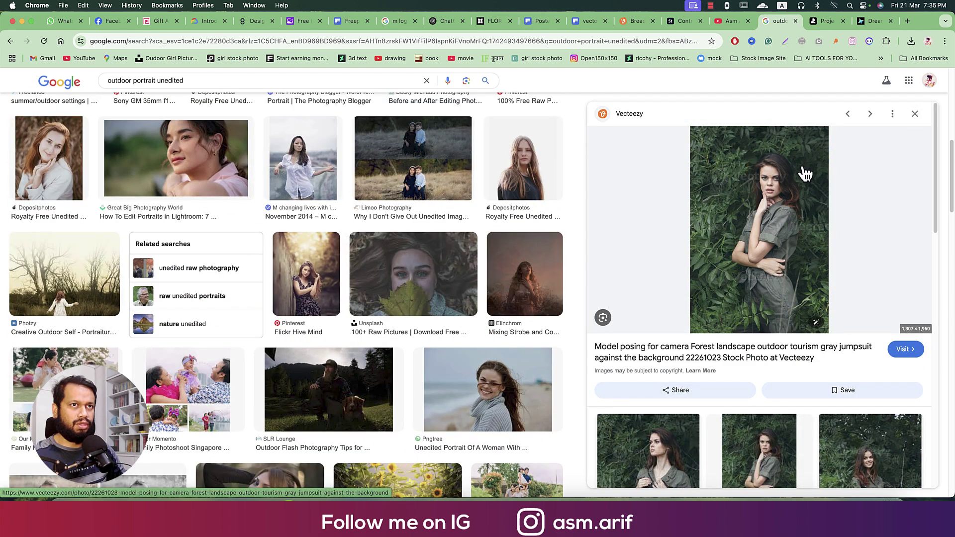
{"action": "right_click", "coordinate": [776, 165]}
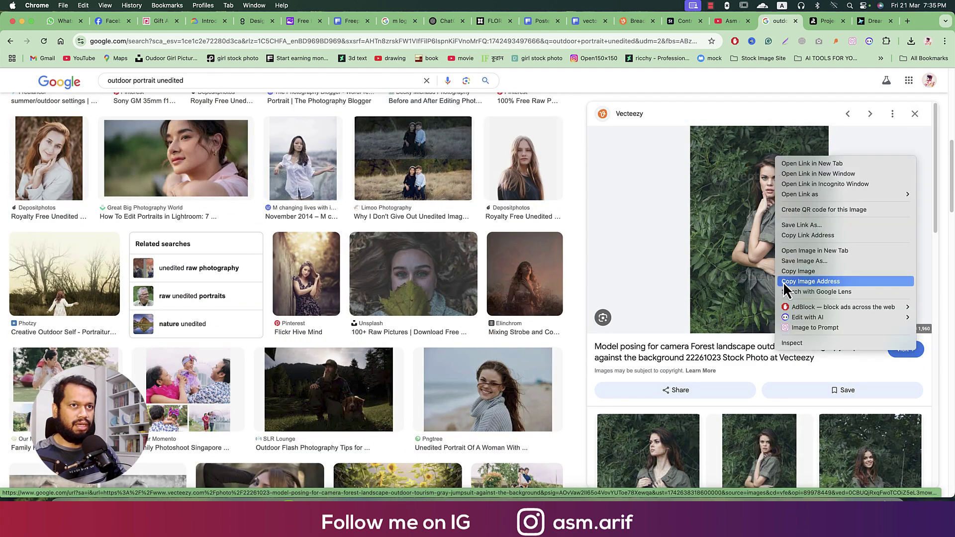
{"action": "left_click", "coordinate": [809, 281]}
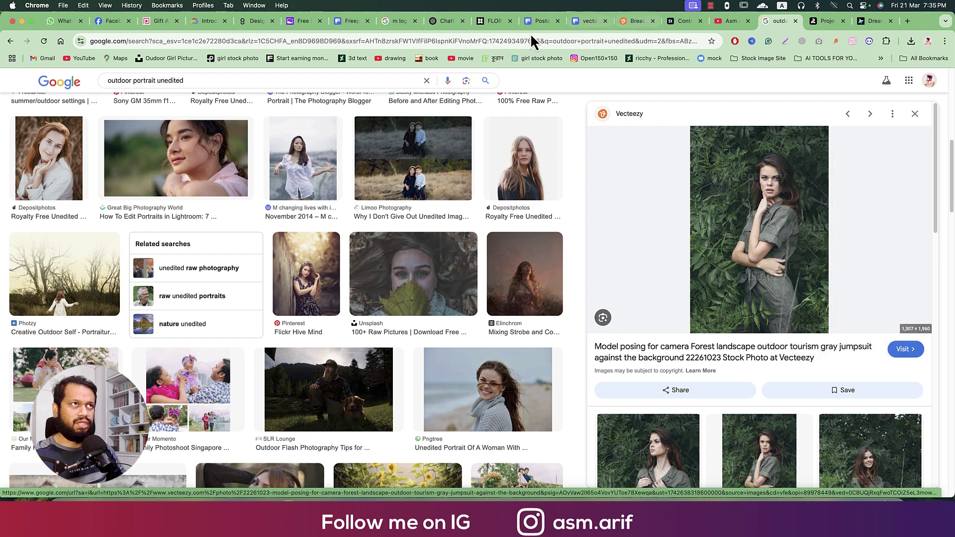
Step: Ask ChatGPT for an image-generation prompt from the pasted jumpsuit photo address
{"action": "left_click", "coordinate": [446, 23]}
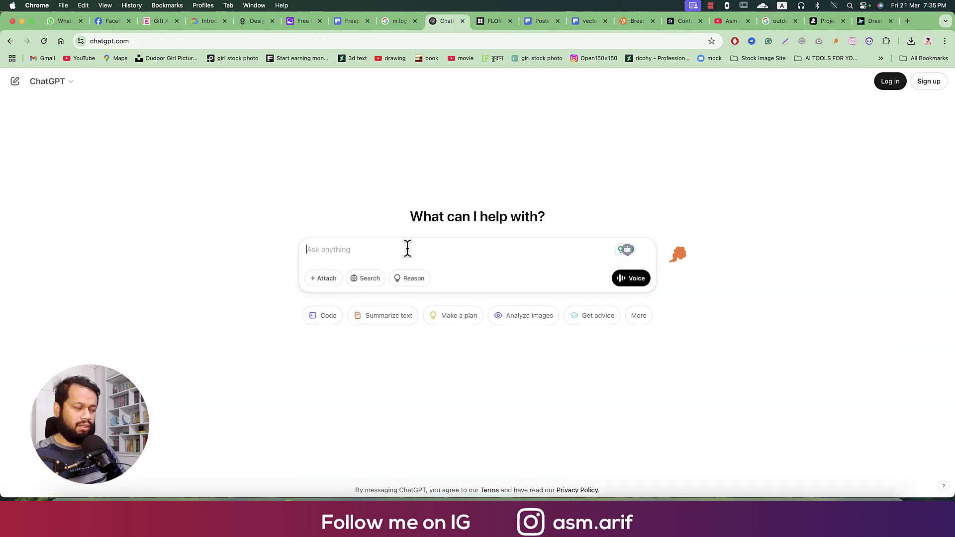
{"action": "key", "text": "super+v"}
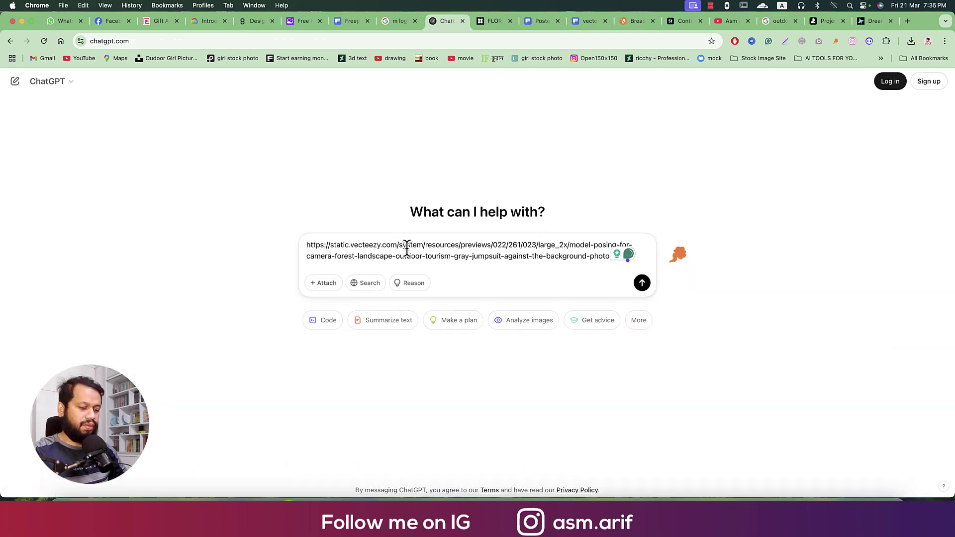
{"action": "key", "text": "shift+Return"}
{"action": "type", "text": "make image generation prompt"}
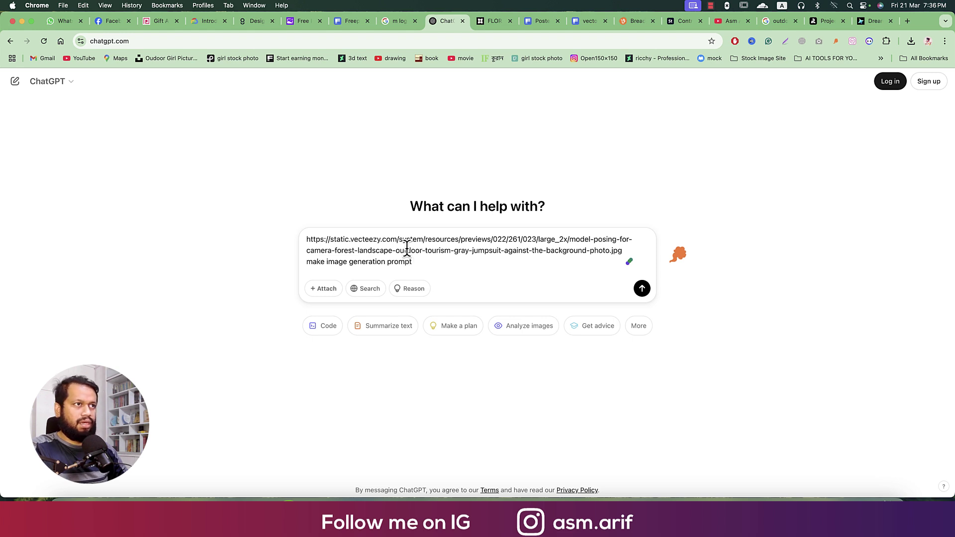
{"action": "key", "text": "Return"}
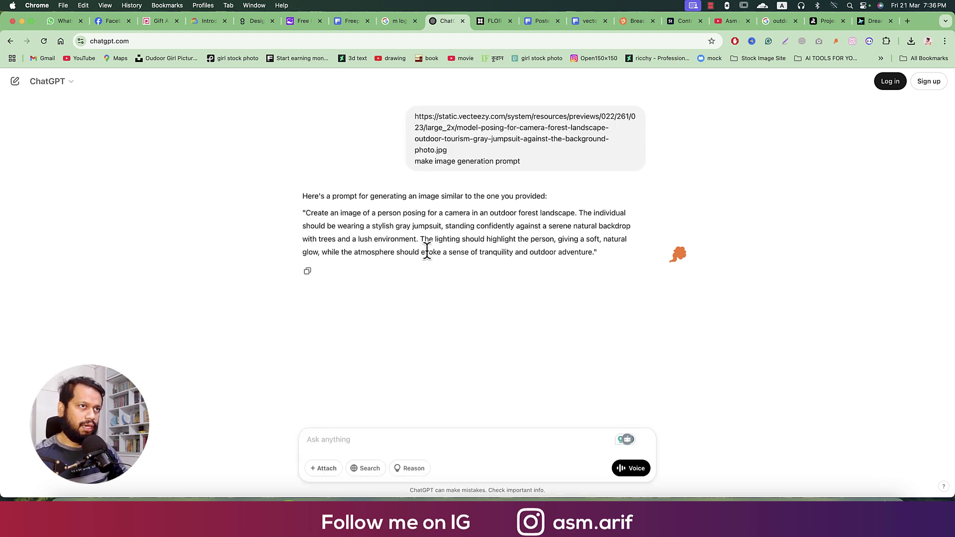
Step: Copy ChatGPT's forest jumpsuit prompt and go back to Dreamina
{"action": "left_click_drag", "start_coordinate": [595, 254], "coordinate": [303, 214]}
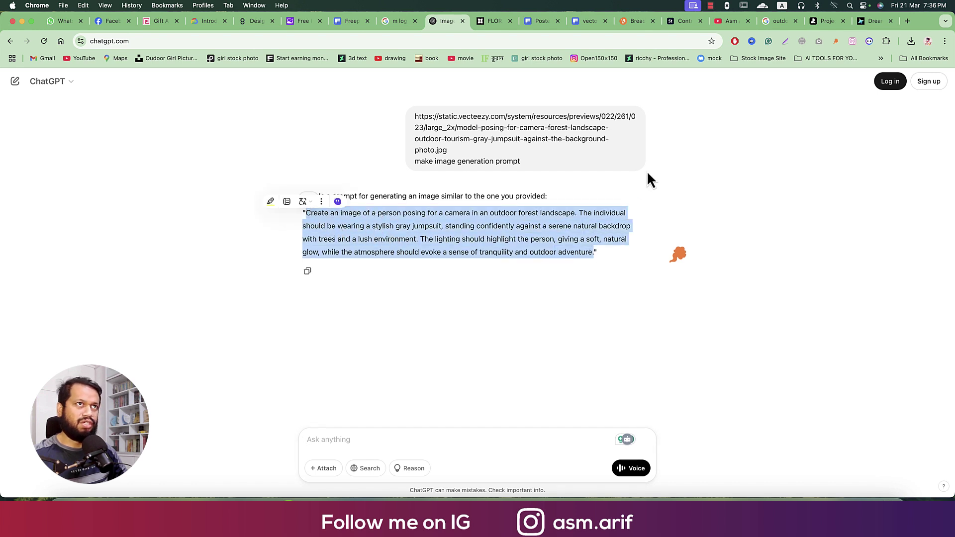
{"action": "right_click", "coordinate": [605, 208]}
{"action": "left_click", "coordinate": [615, 234]}
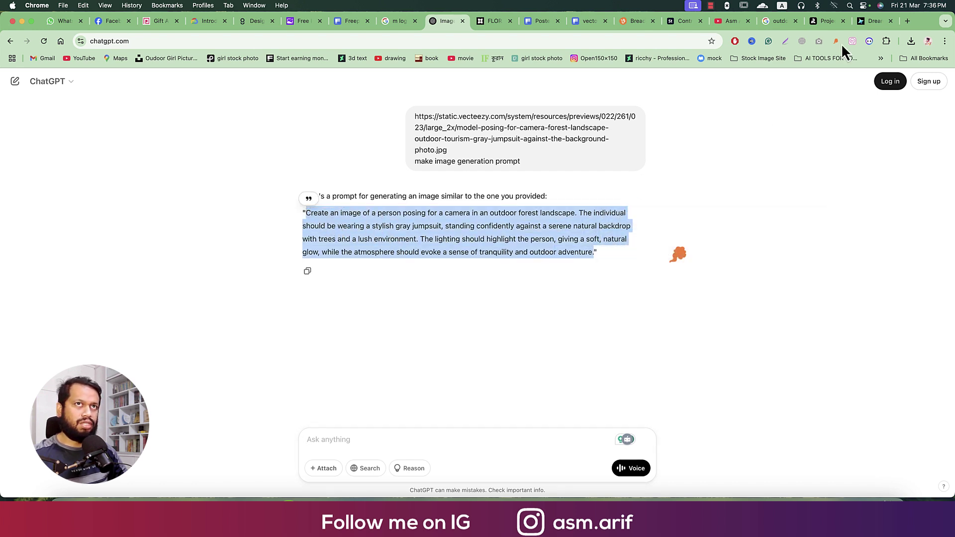
{"action": "left_click", "coordinate": [868, 22]}
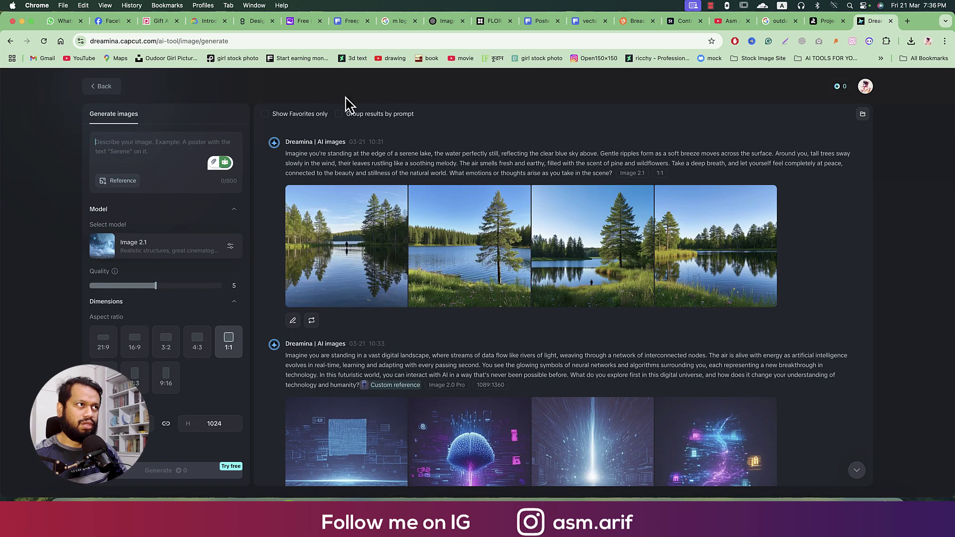
Step: Generate 2:3 portrait images from the pasted forest jumpsuit prompt with Image 2.0 Pro
{"action": "left_click", "coordinate": [140, 151]}
{"action": "key", "text": "super+v"}
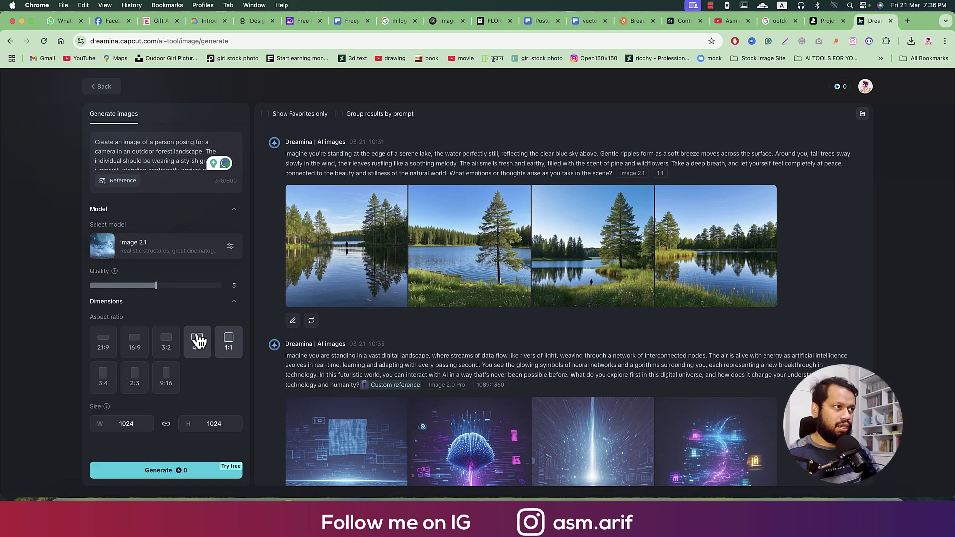
{"action": "left_click", "coordinate": [166, 342]}
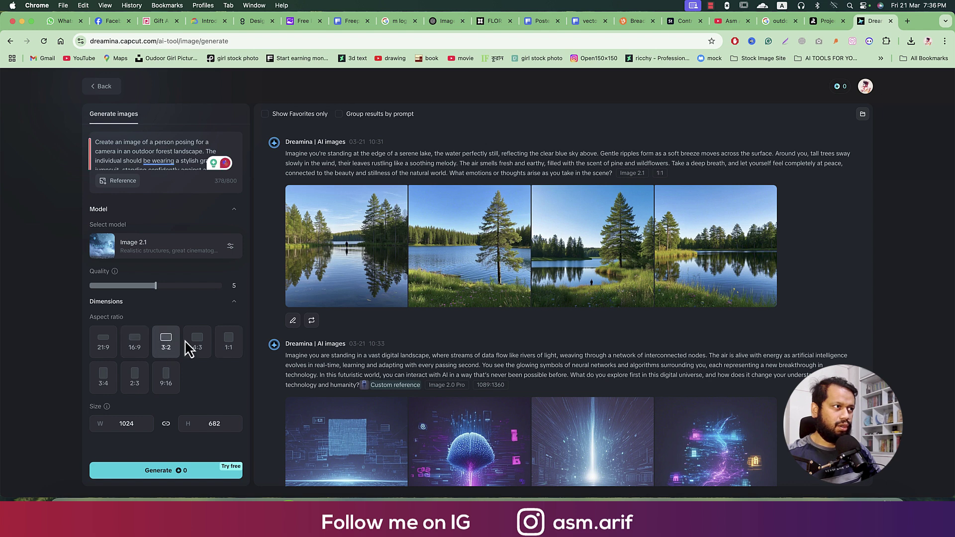
{"action": "left_click", "coordinate": [134, 377]}
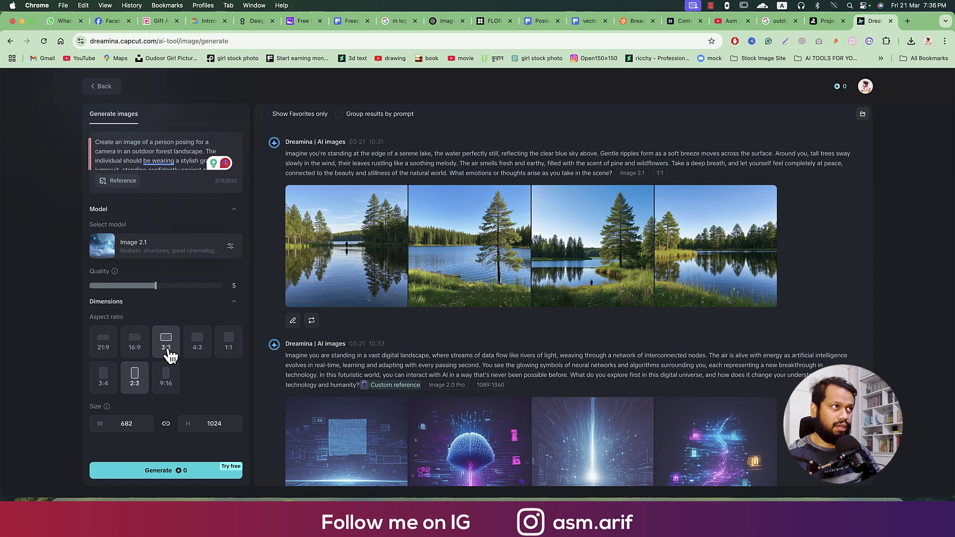
{"action": "left_click", "coordinate": [220, 245]}
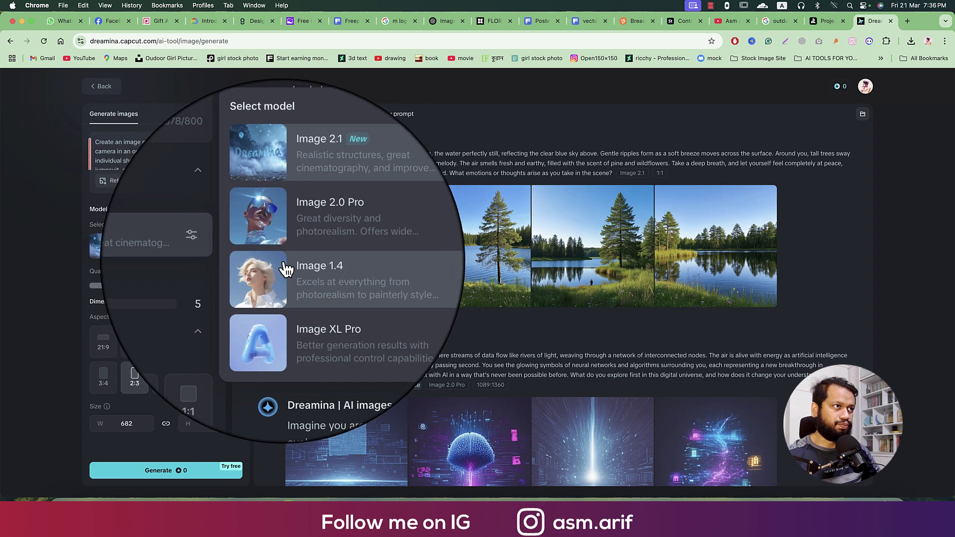
{"action": "left_click", "coordinate": [277, 273]}
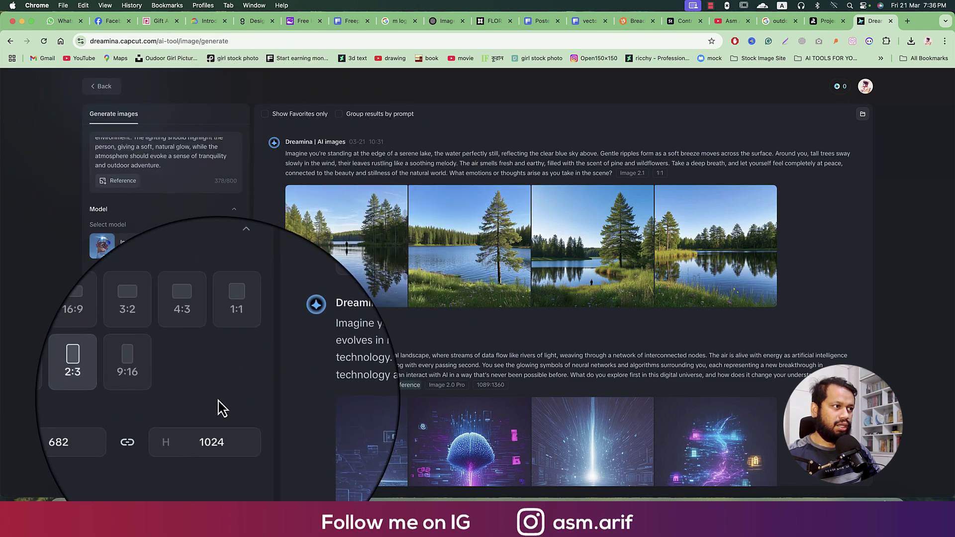
{"action": "left_click", "coordinate": [175, 474]}
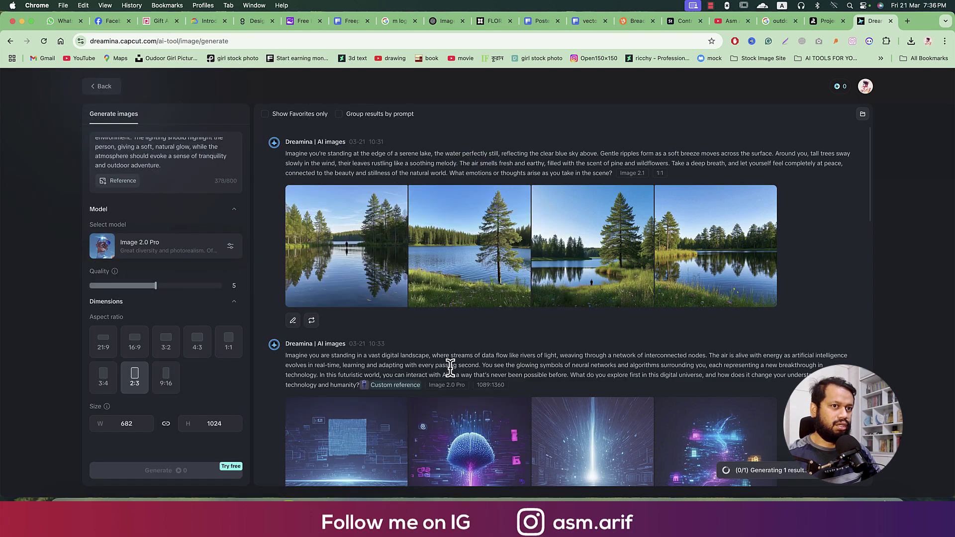
{"action": "scroll", "coordinate": [451, 369], "scroll_direction": "down", "scroll_amount": 5}
{"action": "scroll", "coordinate": [451, 369], "scroll_direction": "down", "scroll_amount": 5}
{"action": "scroll", "coordinate": [452, 369], "scroll_direction": "down", "scroll_amount": 5}
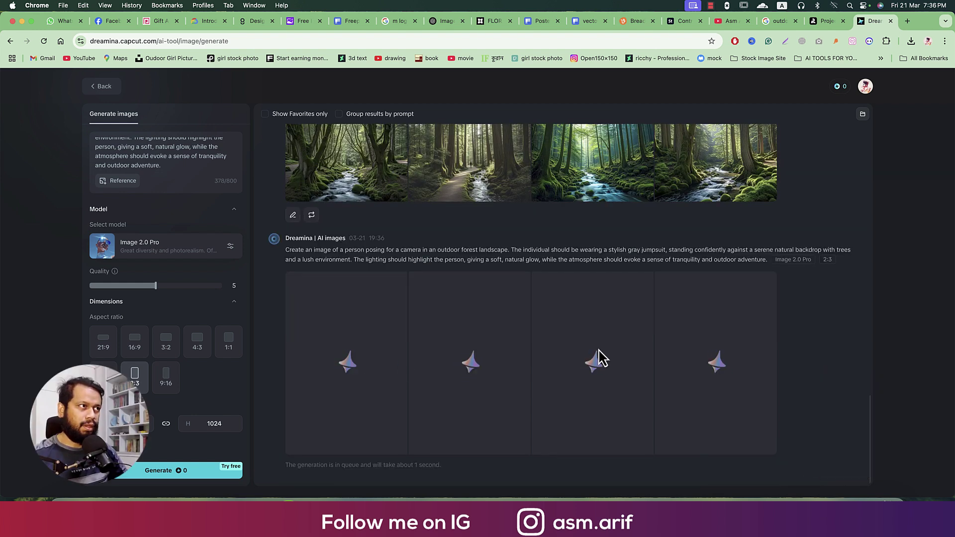
Step: Confirm Image 2.0 Pro is still the selected model
{"action": "left_click", "coordinate": [231, 247]}
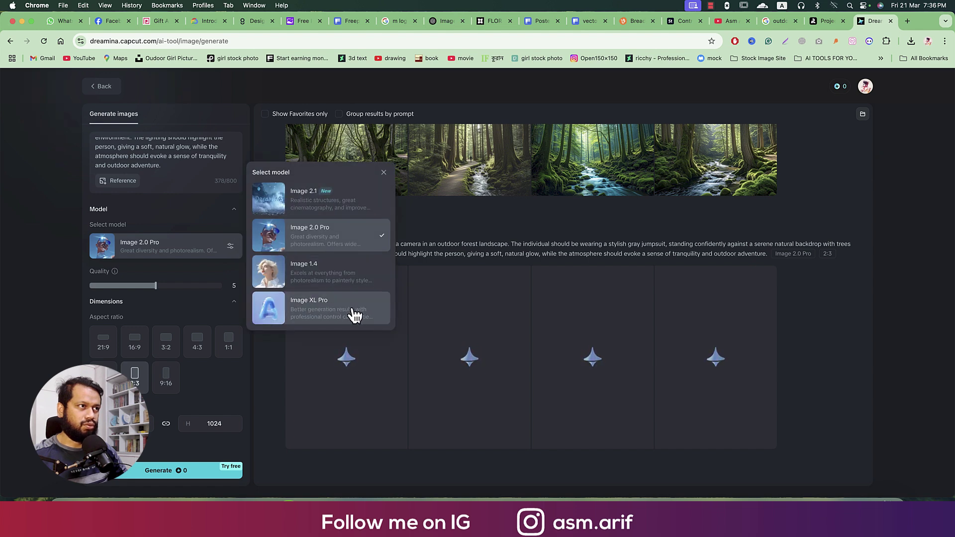
{"action": "mouse_move", "coordinate": [321, 308]}
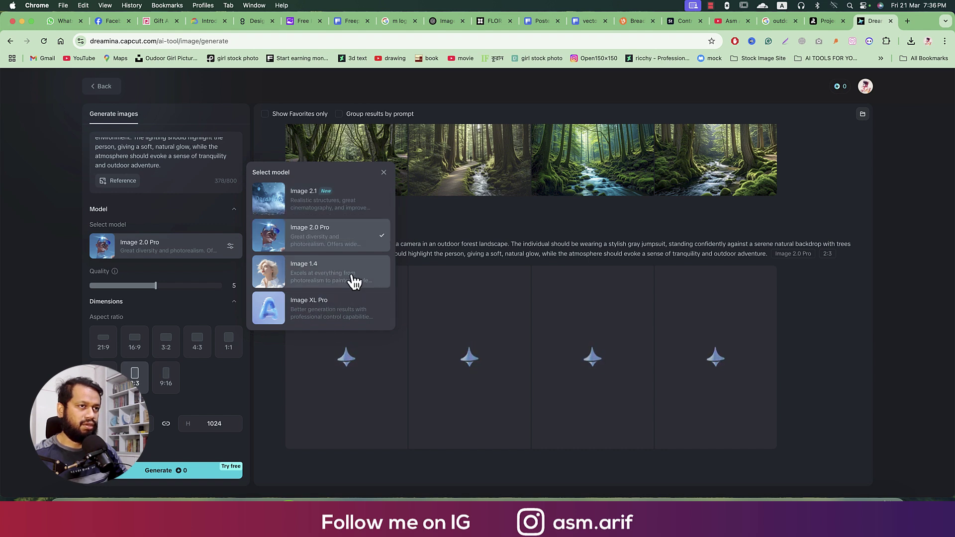
{"action": "left_click", "coordinate": [825, 341]}
{"action": "scroll", "coordinate": [802, 370], "scroll_direction": "up", "scroll_amount": 5}
{"action": "scroll", "coordinate": [746, 358], "scroll_direction": "up", "scroll_amount": 3}
{"action": "scroll", "coordinate": [708, 351], "scroll_direction": "up", "scroll_amount": 3}
{"action": "scroll", "coordinate": [683, 345], "scroll_direction": "up", "scroll_amount": 3}
{"action": "scroll", "coordinate": [682, 345], "scroll_direction": "up", "scroll_amount": 4}
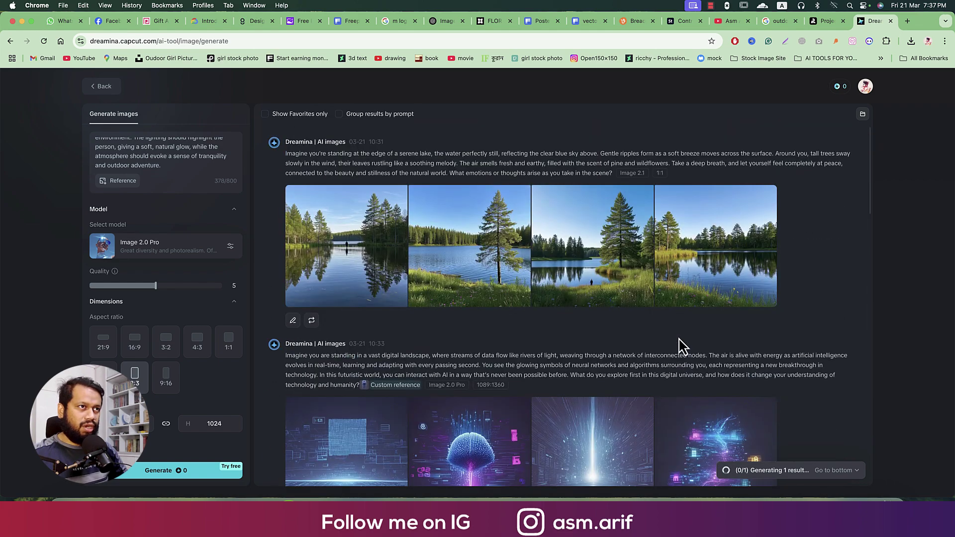
{"action": "mouse_move", "coordinate": [346, 245]}
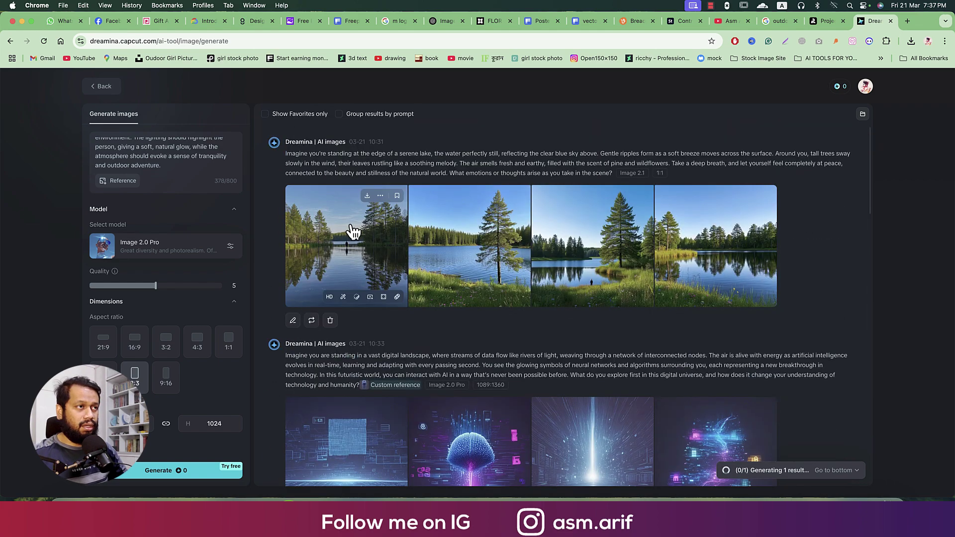
{"action": "scroll", "coordinate": [683, 269], "scroll_direction": "down", "scroll_amount": 4}
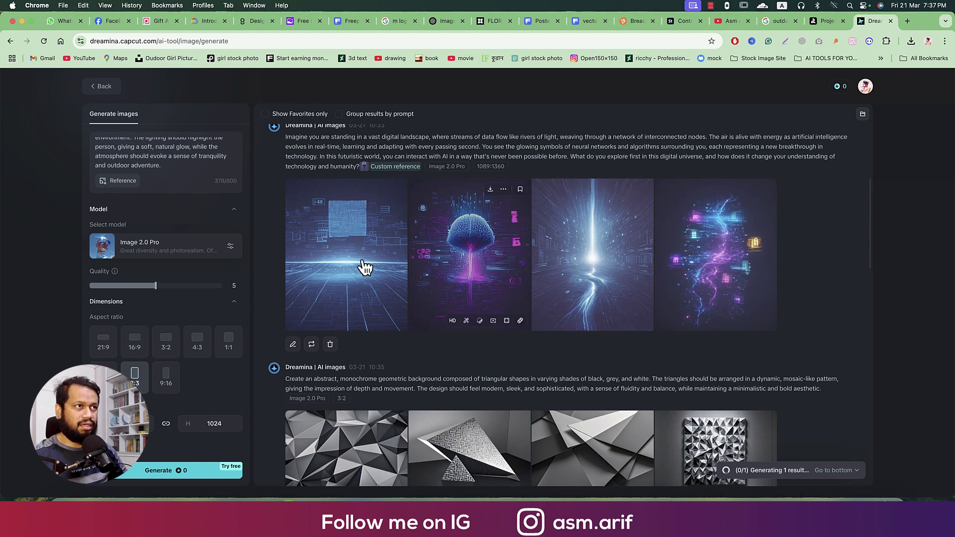
{"action": "mouse_move", "coordinate": [469, 243]}
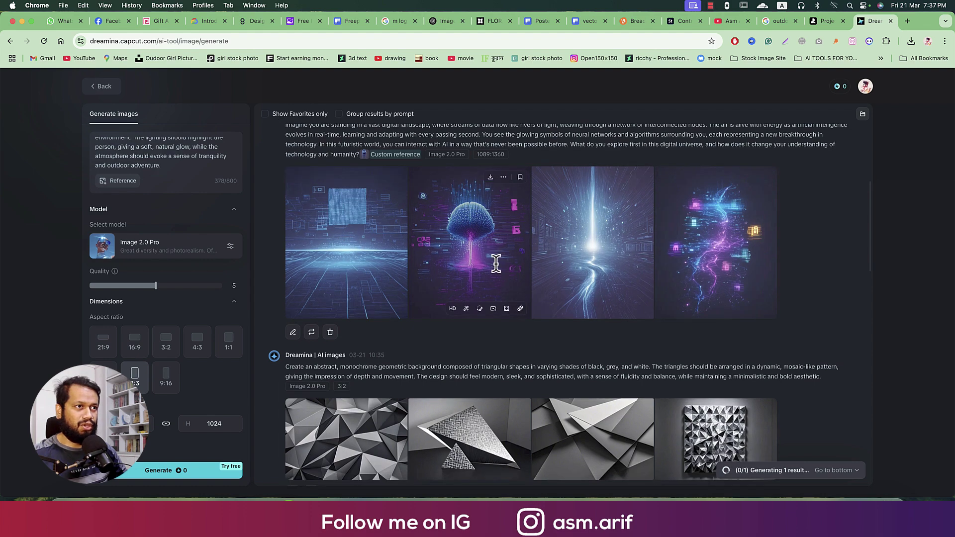
{"action": "scroll", "coordinate": [487, 270], "scroll_direction": "down", "scroll_amount": 5}
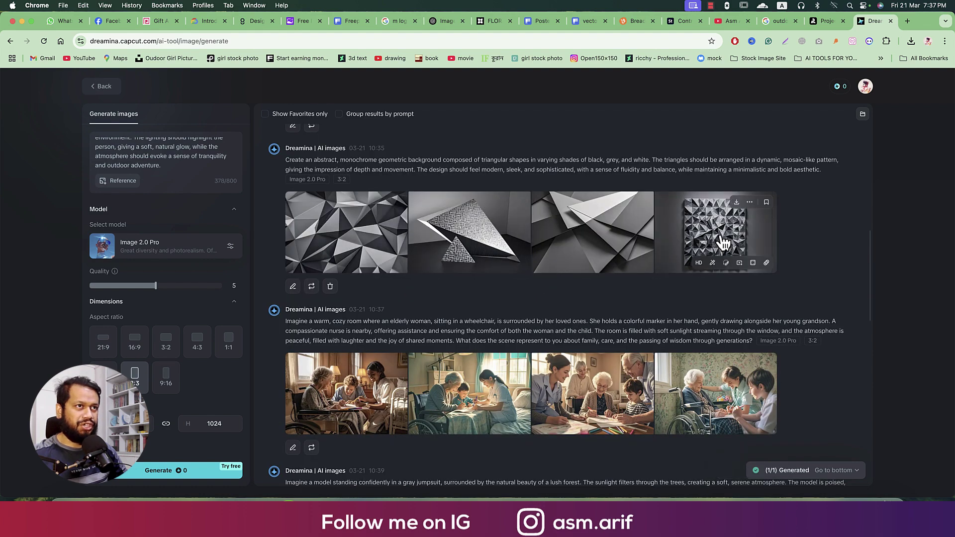
Step: HD-upscale the third geometric image and view all four jumpsuit portraits full size
{"action": "left_click", "coordinate": [603, 238]}
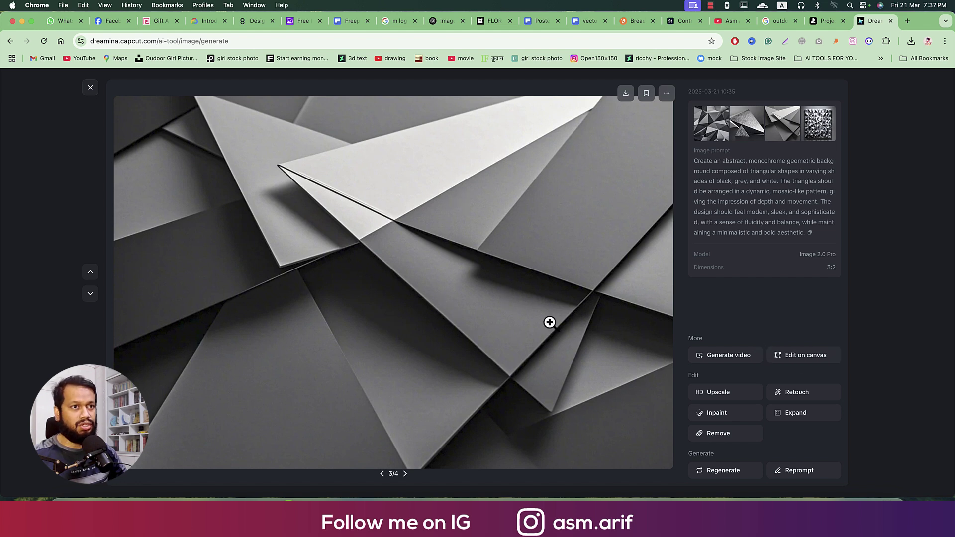
{"action": "left_click", "coordinate": [718, 393]}
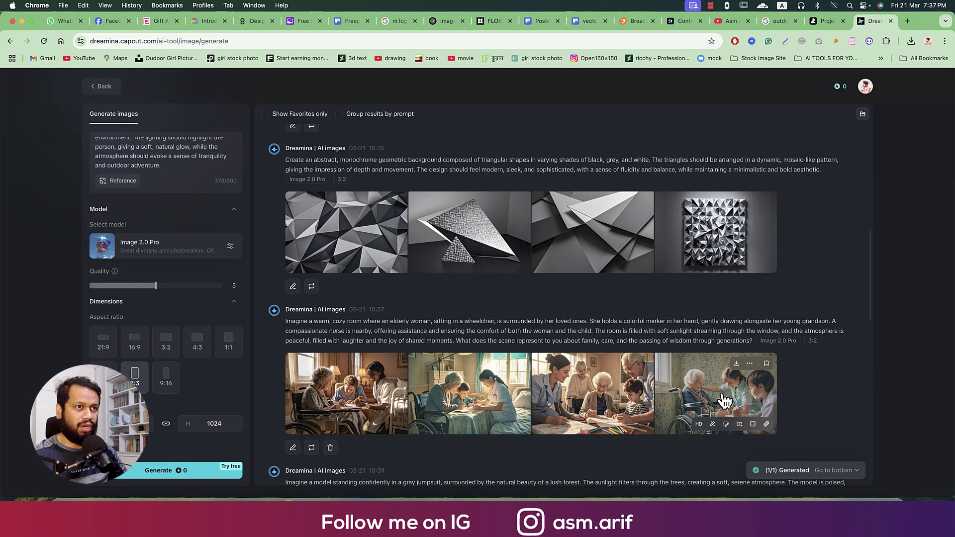
{"action": "scroll", "coordinate": [671, 422], "scroll_direction": "down", "scroll_amount": 10}
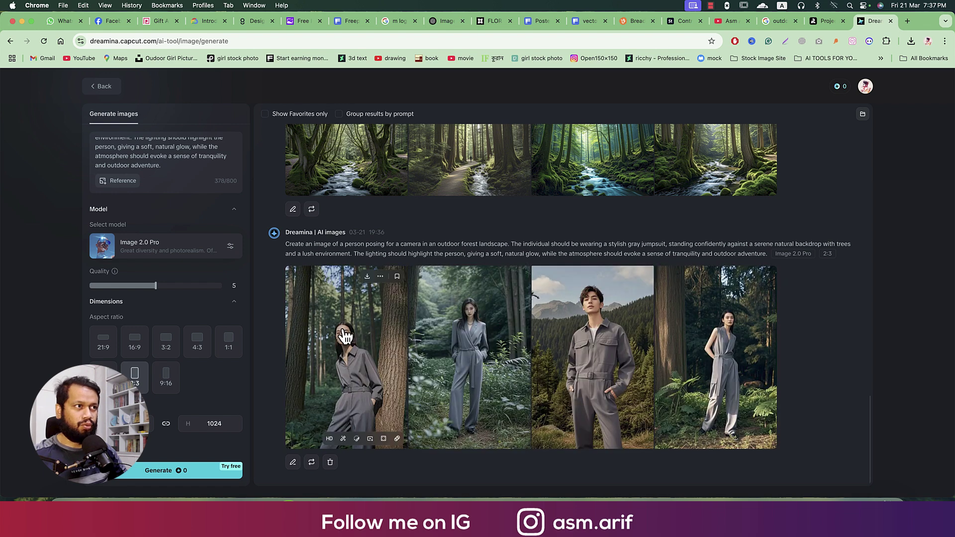
{"action": "left_click", "coordinate": [347, 337]}
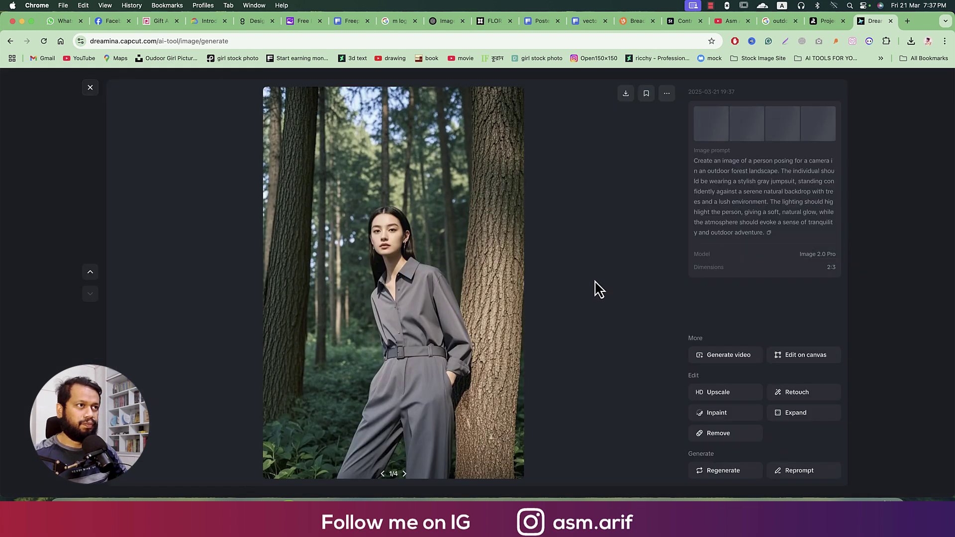
{"action": "key", "text": "Right"}
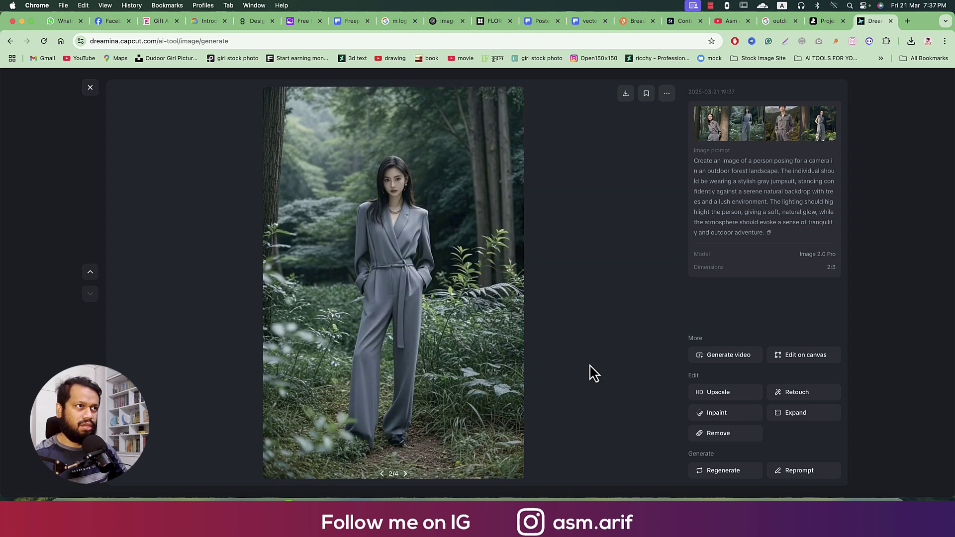
{"action": "key", "text": "Right"}
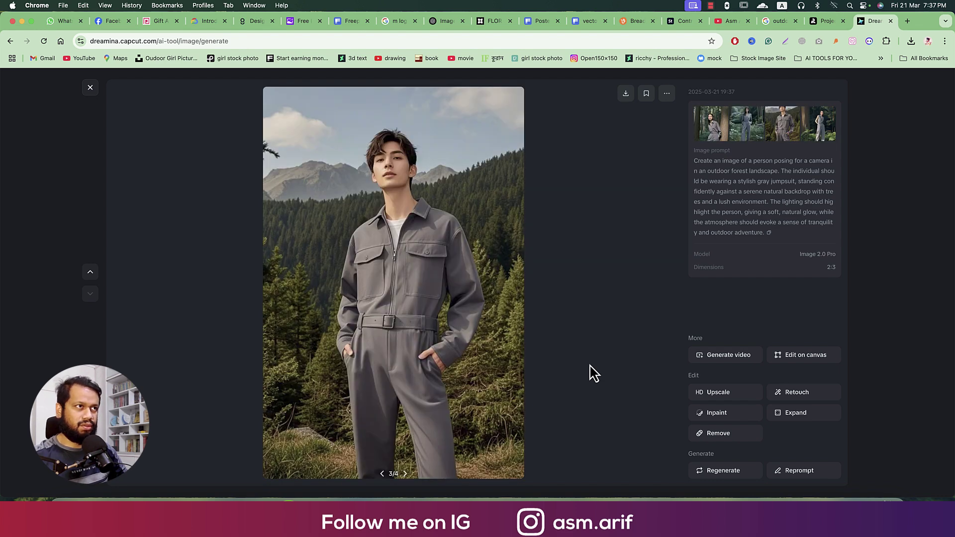
{"action": "key", "text": "Right"}
{"action": "key", "text": "Right"}
{"action": "key", "text": "Escape"}
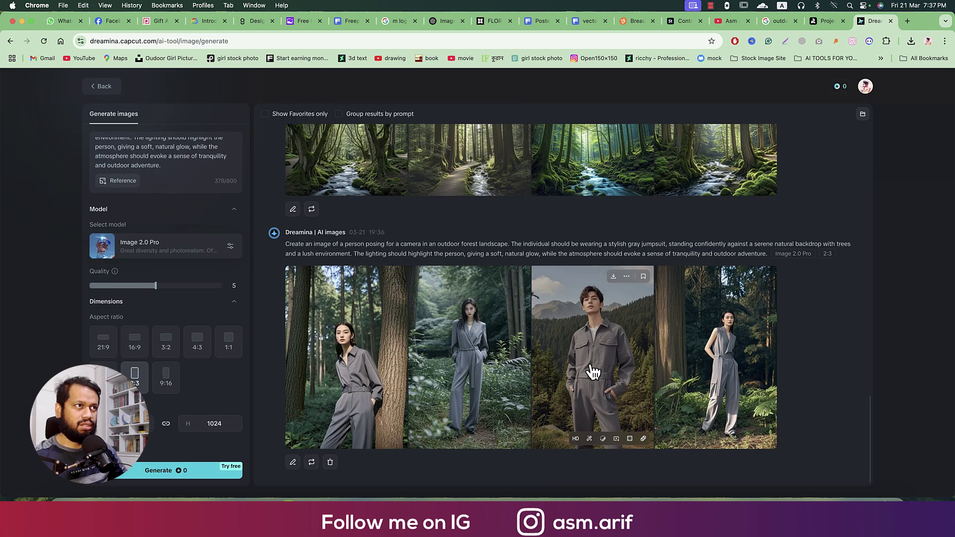
Step: Search geometric shape wallpapers and copy the Unsplash red-lined triangle wallpaper's image address
{"action": "left_click", "coordinate": [774, 22]}
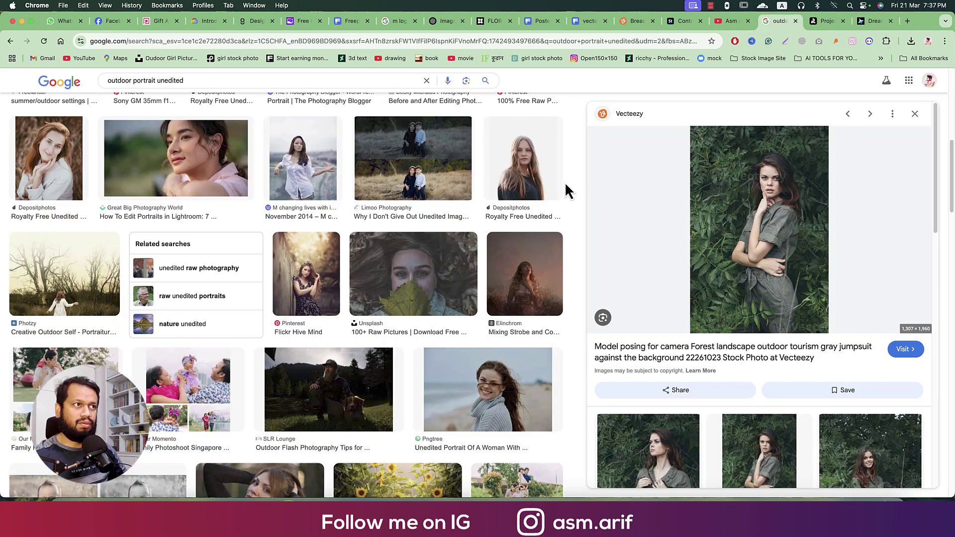
{"action": "scroll", "coordinate": [261, 200], "scroll_direction": "up", "scroll_amount": 5}
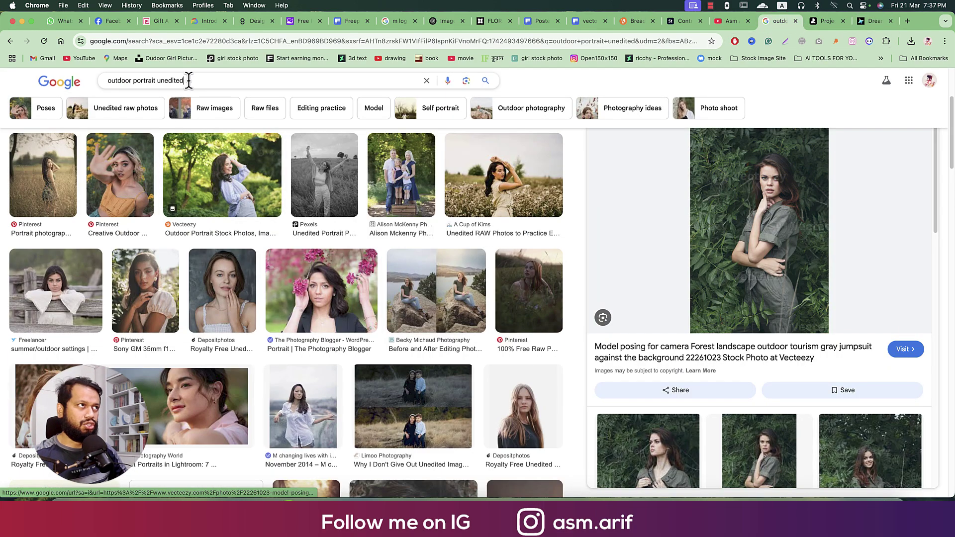
{"action": "left_click_drag", "start_coordinate": [185, 81], "coordinate": [61, 80]}
{"action": "type", "text": "geometric shape wallapaper"}
{"action": "key", "text": "Return"}
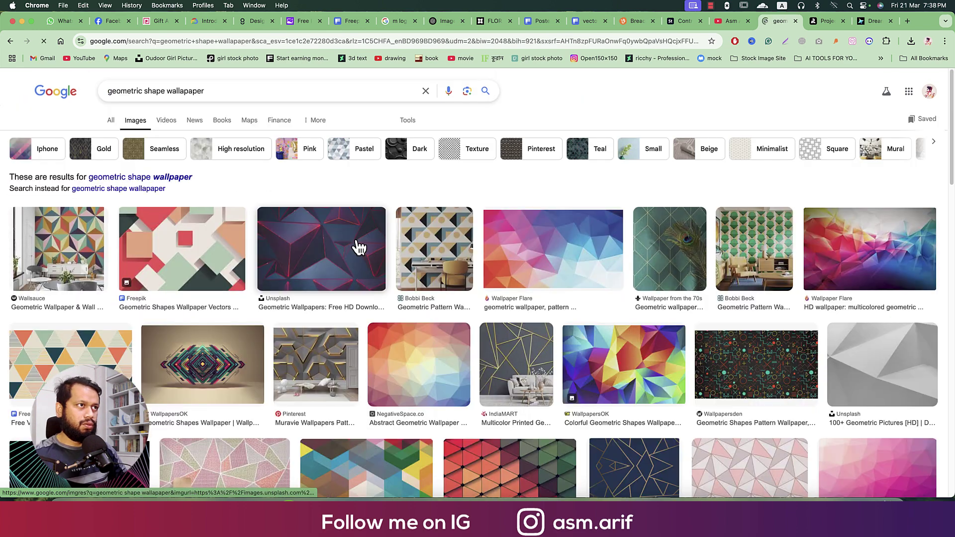
{"action": "left_click", "coordinate": [356, 245]}
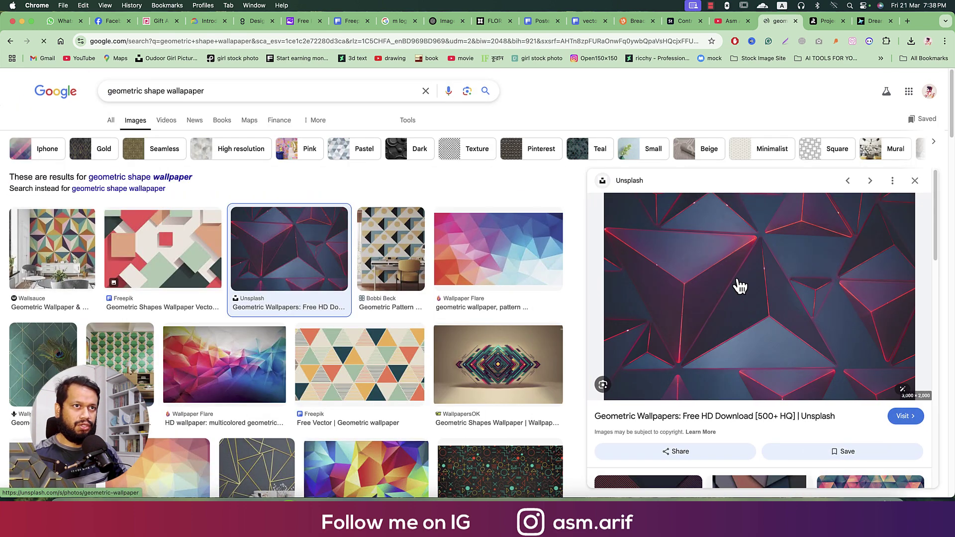
{"action": "right_click", "coordinate": [739, 286]}
{"action": "left_click", "coordinate": [758, 402]}
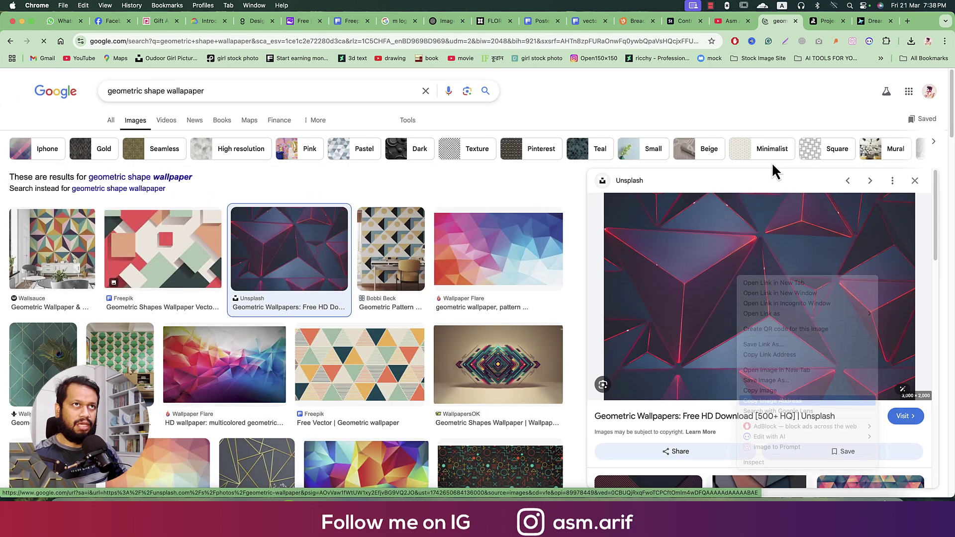
Step: Send the copied Unsplash image link to ChatGPT
{"action": "left_click", "coordinate": [446, 21]}
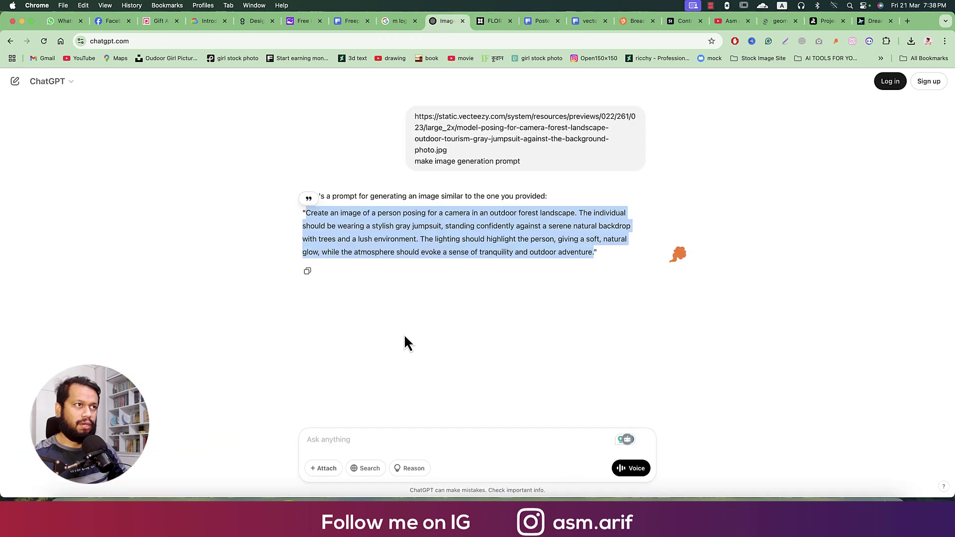
{"action": "left_click", "coordinate": [398, 439]}
{"action": "key", "text": "super+v"}
{"action": "key", "text": "Return"}
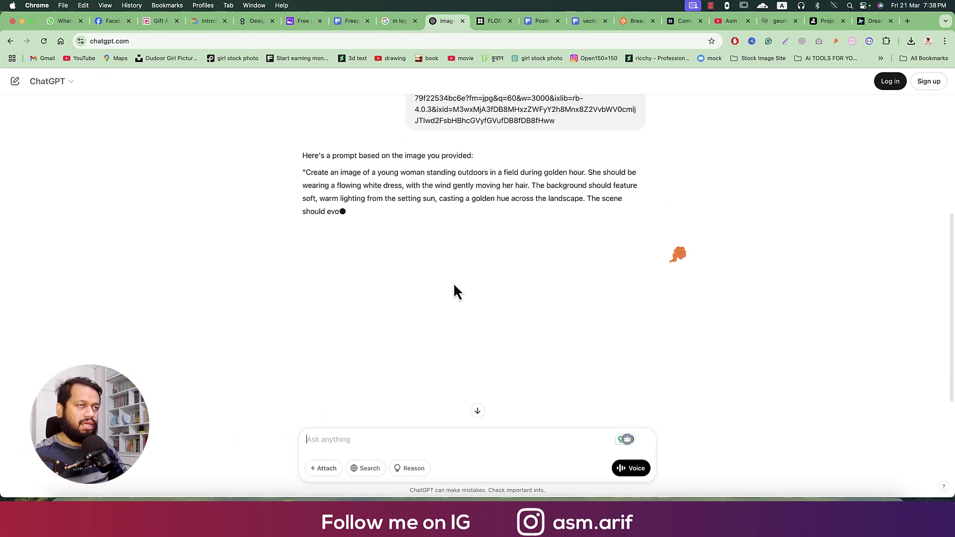
{"action": "scroll", "coordinate": [453, 292], "scroll_direction": "up", "scroll_amount": 3}
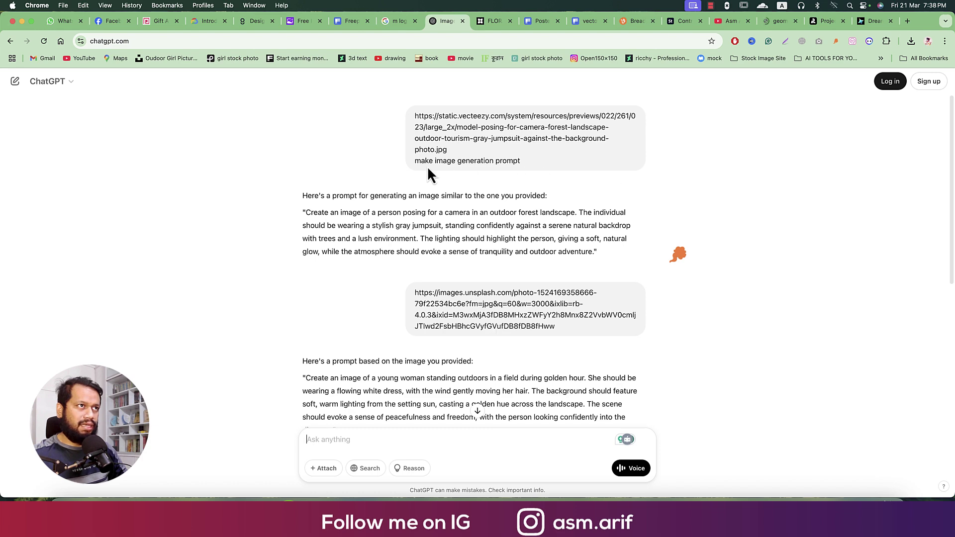
{"action": "scroll", "coordinate": [522, 224], "scroll_direction": "down", "scroll_amount": 5}
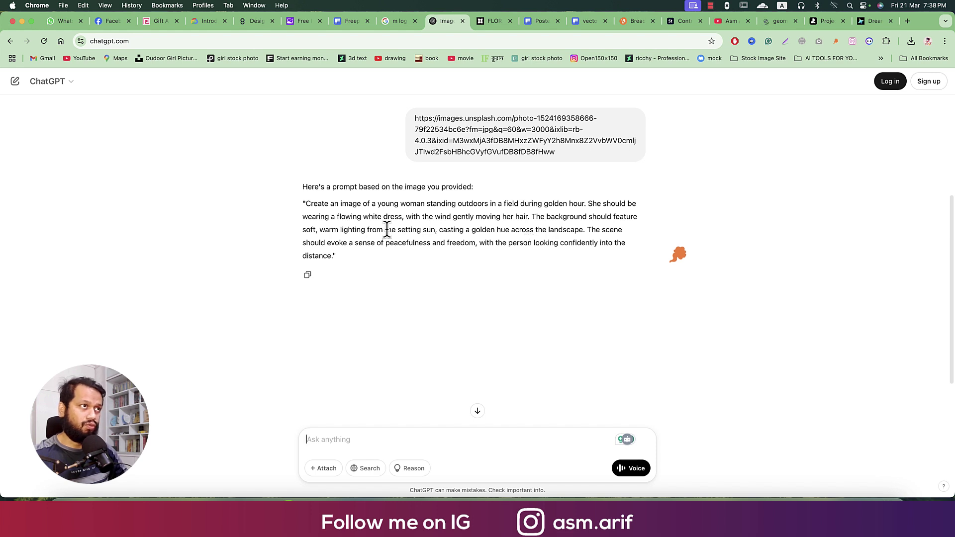
Step: Copy the returned golden-hour field woman prompt and return to Dreamina
{"action": "left_click_drag", "start_coordinate": [306, 204], "coordinate": [336, 256]}
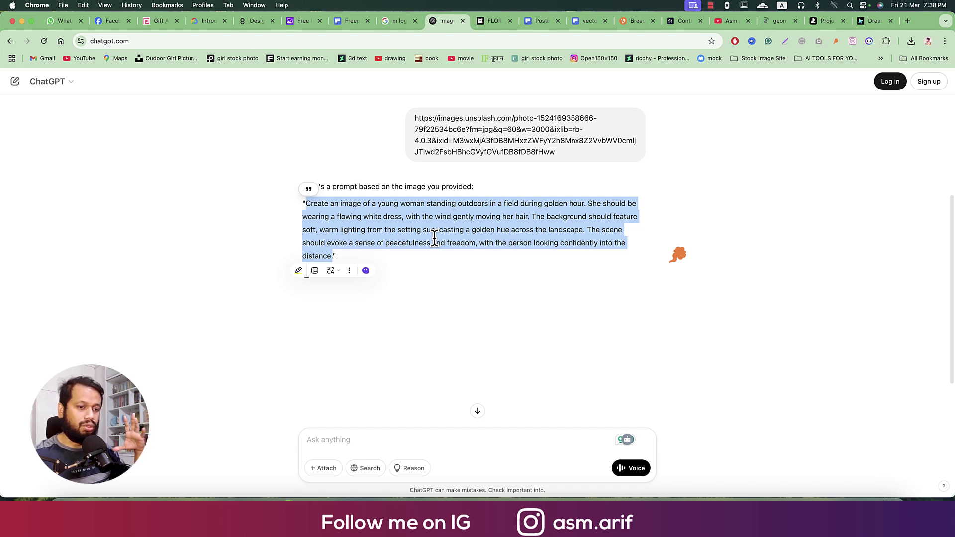
{"action": "right_click", "coordinate": [434, 237]}
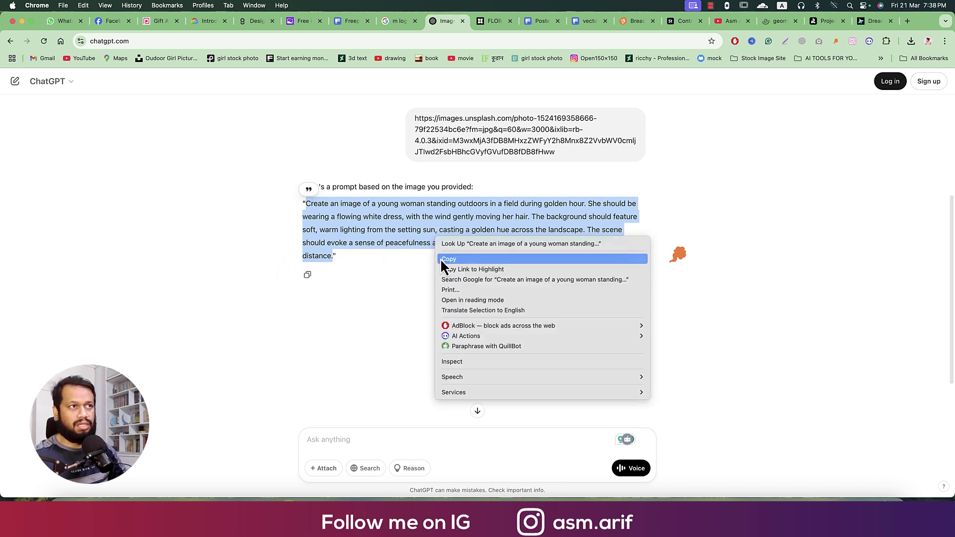
{"action": "left_click", "coordinate": [448, 259]}
{"action": "left_click", "coordinate": [869, 21]}
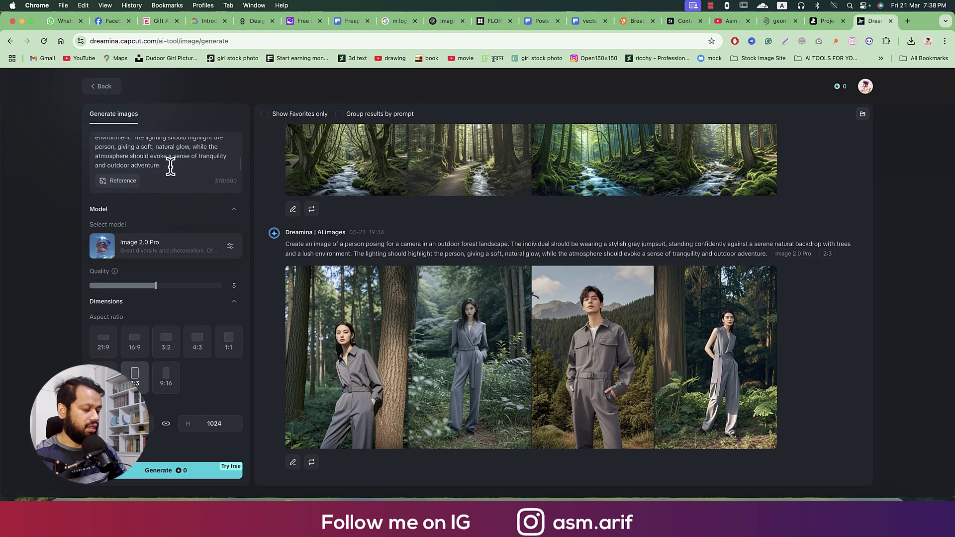
Step: Generate from the golden-hour prompt with Image XL Pro, then enlarge the last jumpsuit image
{"action": "key", "text": "super+a"}
{"action": "key", "text": "super+v"}
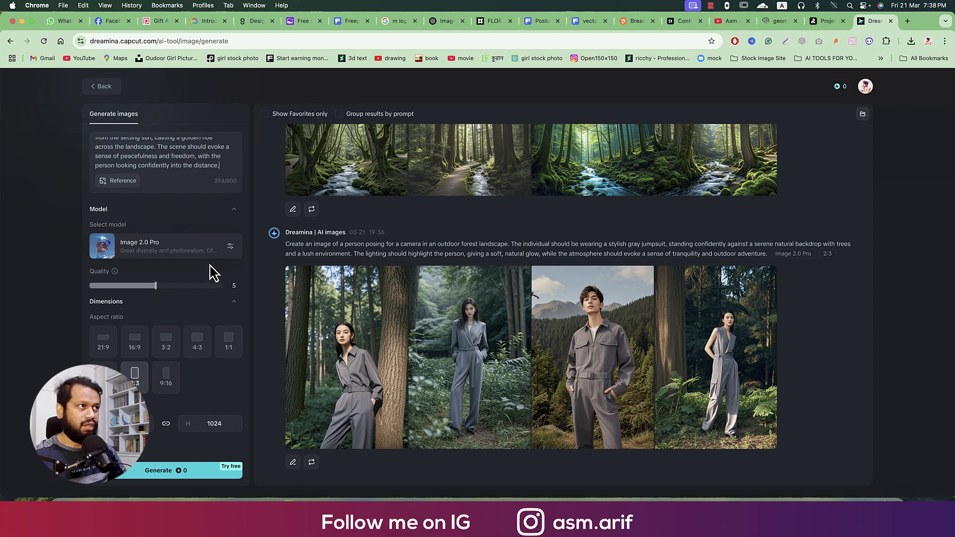
{"action": "left_click", "coordinate": [216, 246]}
{"action": "left_click", "coordinate": [270, 311]}
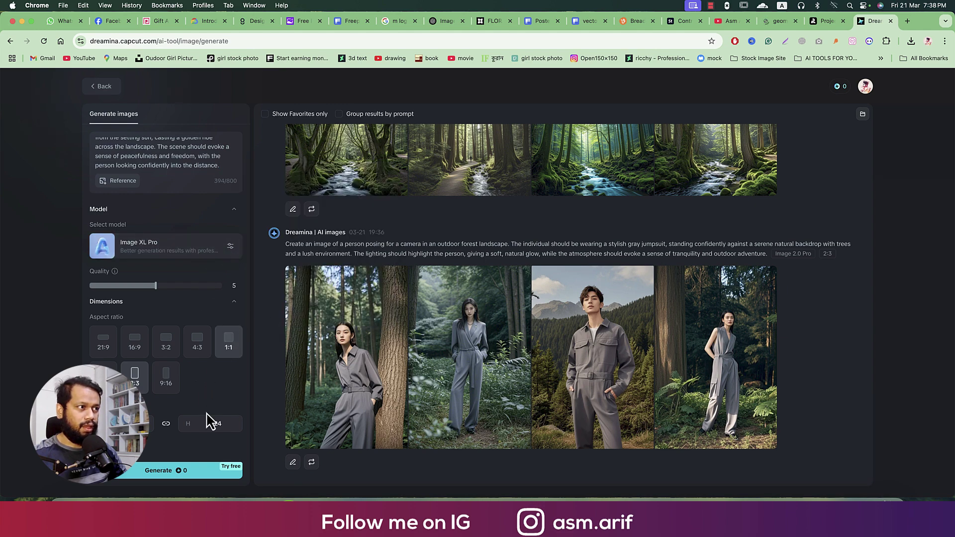
{"action": "left_click", "coordinate": [201, 474]}
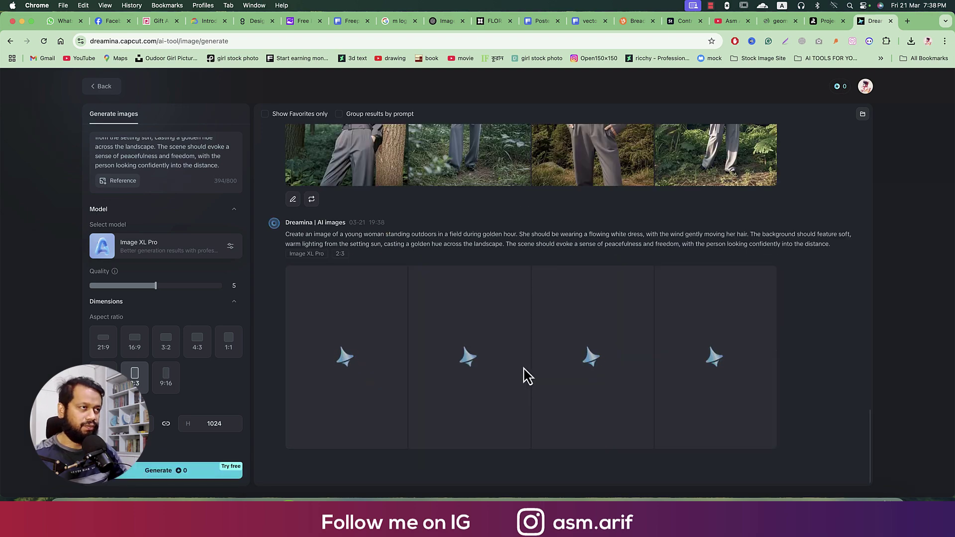
{"action": "scroll", "coordinate": [529, 375], "scroll_direction": "up", "scroll_amount": 3}
{"action": "scroll", "coordinate": [528, 375], "scroll_direction": "down", "scroll_amount": 2}
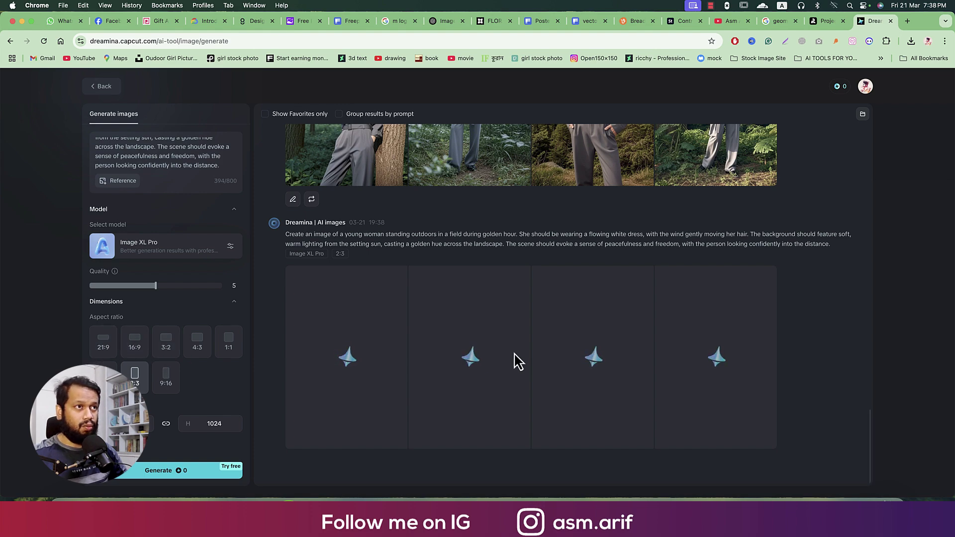
{"action": "scroll", "coordinate": [522, 362], "scroll_direction": "up", "scroll_amount": 5}
{"action": "scroll", "coordinate": [529, 363], "scroll_direction": "down", "scroll_amount": 3}
{"action": "left_click", "coordinate": [717, 261]}
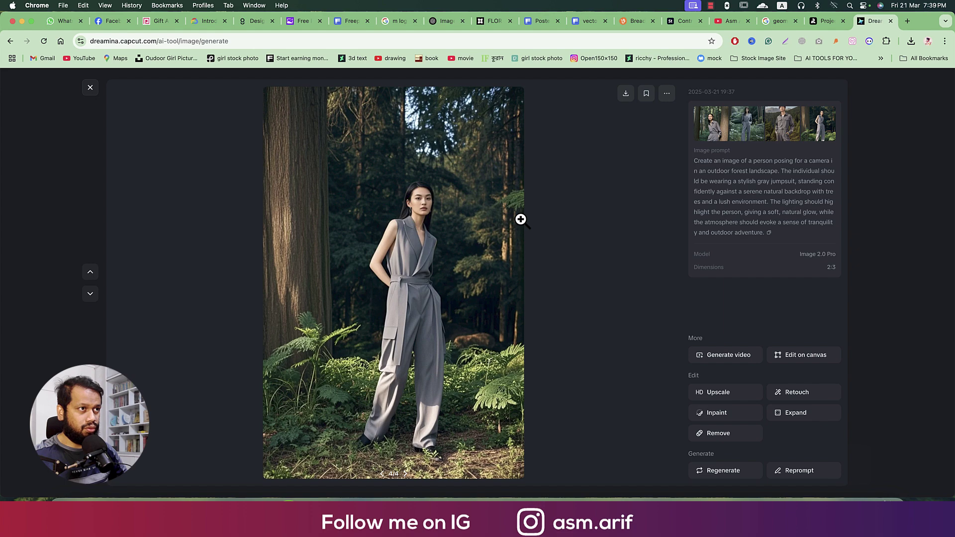
Step: Zoom the jumpsuit portrait to full screen, then close the viewer
{"action": "left_click", "coordinate": [451, 211]}
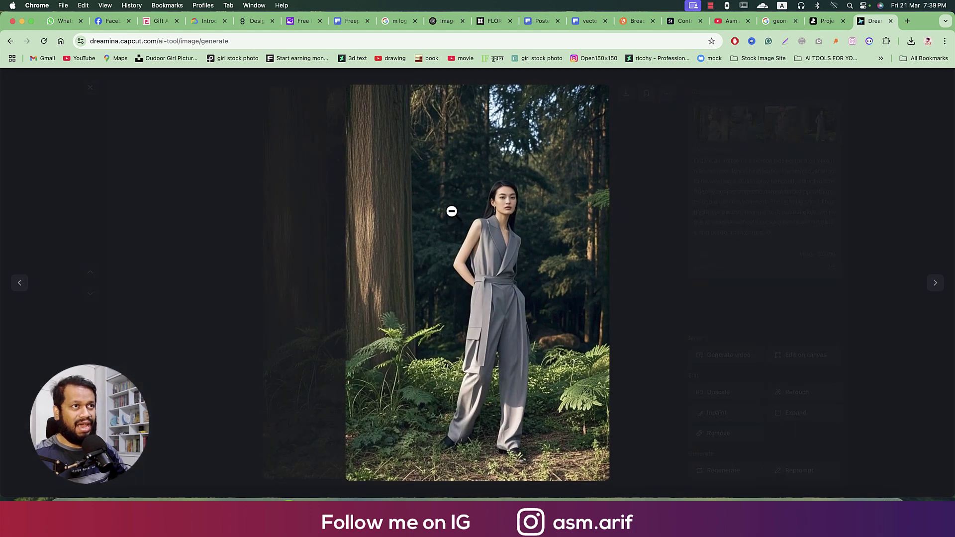
{"action": "left_click", "coordinate": [452, 211]}
{"action": "key", "text": "Escape"}
{"action": "scroll", "coordinate": [584, 372], "scroll_direction": "down", "scroll_amount": 3}
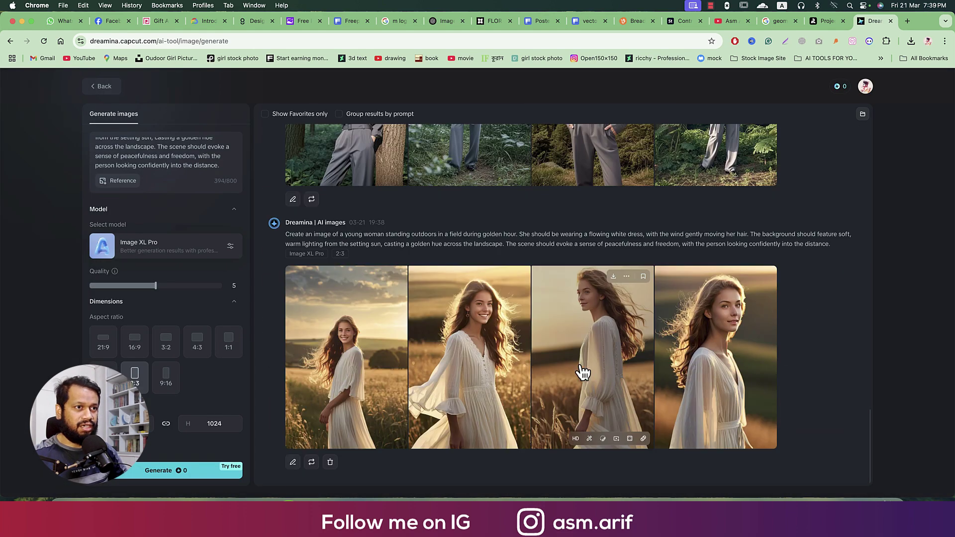
{"action": "scroll", "coordinate": [633, 373], "scroll_direction": "up", "scroll_amount": 3}
{"action": "scroll", "coordinate": [633, 373], "scroll_direction": "down", "scroll_amount": 3}
{"action": "scroll", "coordinate": [423, 327], "scroll_direction": "up", "scroll_amount": 3}
{"action": "scroll", "coordinate": [414, 333], "scroll_direction": "down", "scroll_amount": 3}
Step: Review the first, third and fourth golden-hour portraits, reopening the fourth in detail
{"action": "left_click", "coordinate": [344, 315]}
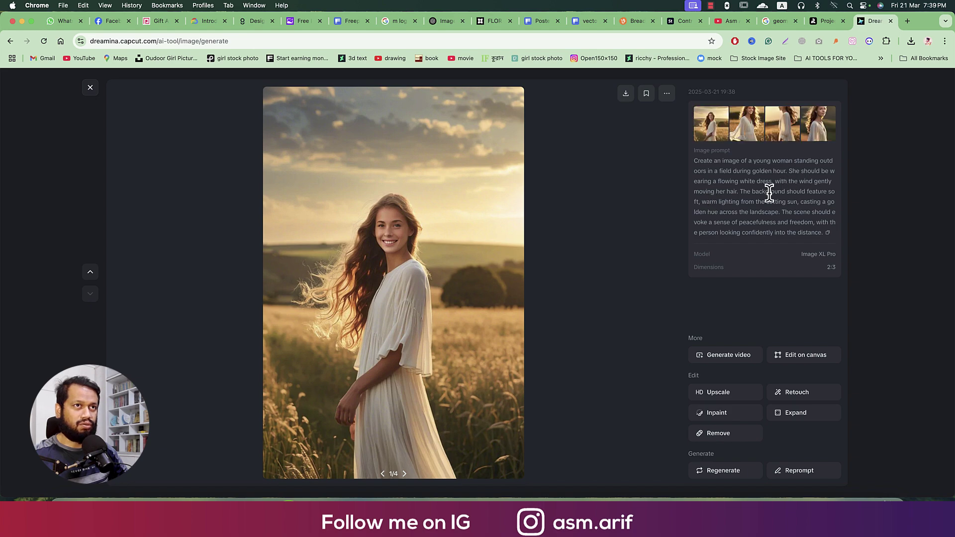
{"action": "key", "text": "Escape"}
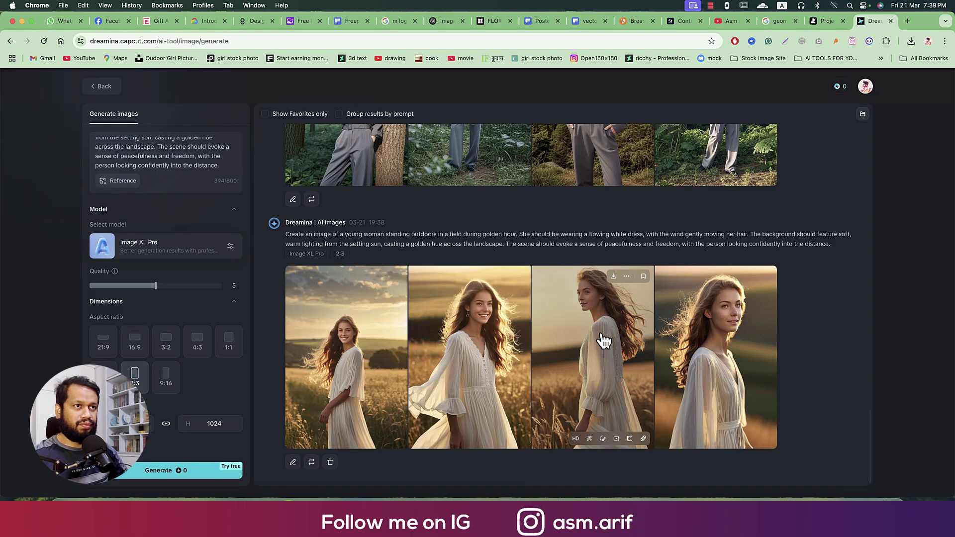
{"action": "left_click", "coordinate": [599, 339]}
{"action": "key", "text": "Escape"}
{"action": "left_click", "coordinate": [761, 366]}
{"action": "key", "text": "Escape"}
{"action": "scroll", "coordinate": [592, 345], "scroll_direction": "up", "scroll_amount": 5}
{"action": "scroll", "coordinate": [592, 344], "scroll_direction": "down", "scroll_amount": 5}
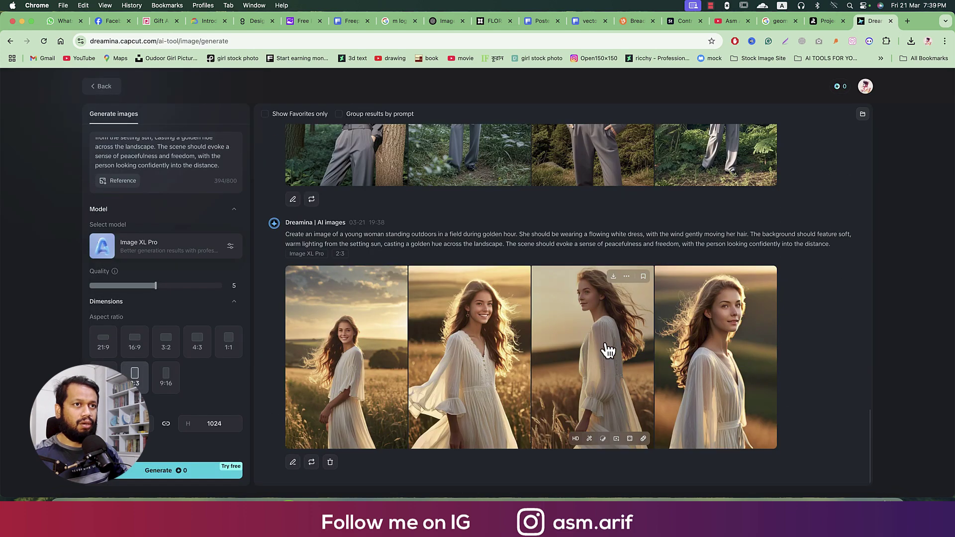
{"action": "left_click", "coordinate": [714, 357]}
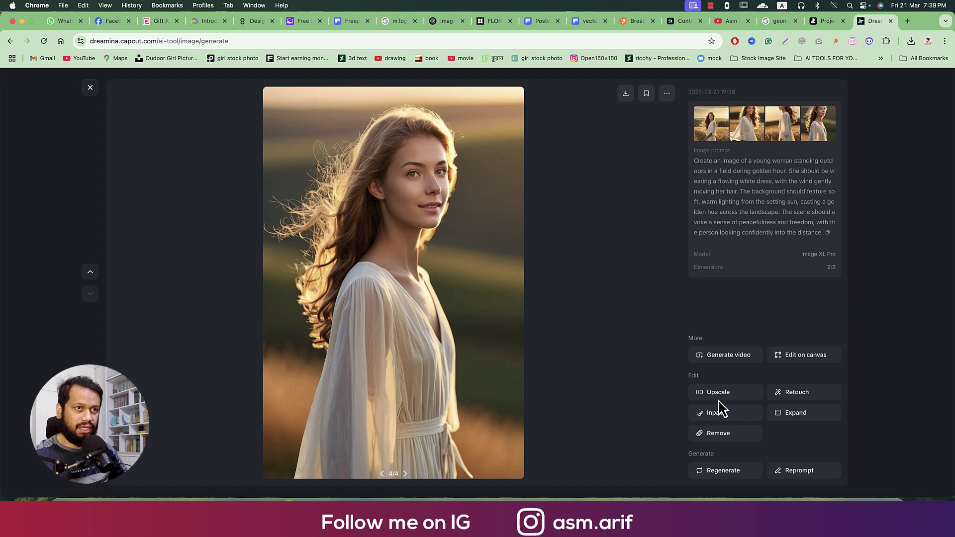
Step: Upscale the fourth golden-hour portrait, then zoom in and out on the upscaled tile
{"action": "left_click", "coordinate": [718, 392]}
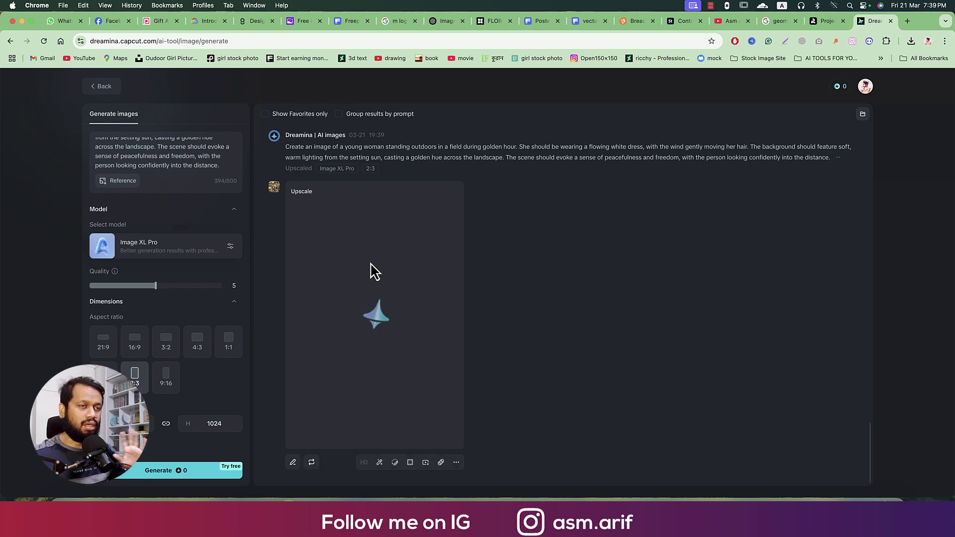
{"action": "left_click", "coordinate": [373, 271]}
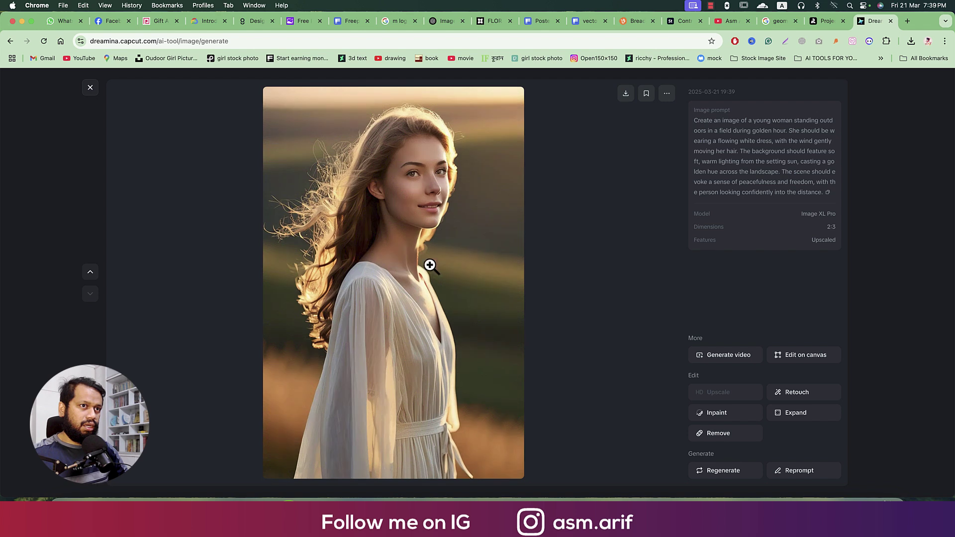
{"action": "left_click", "coordinate": [440, 197]}
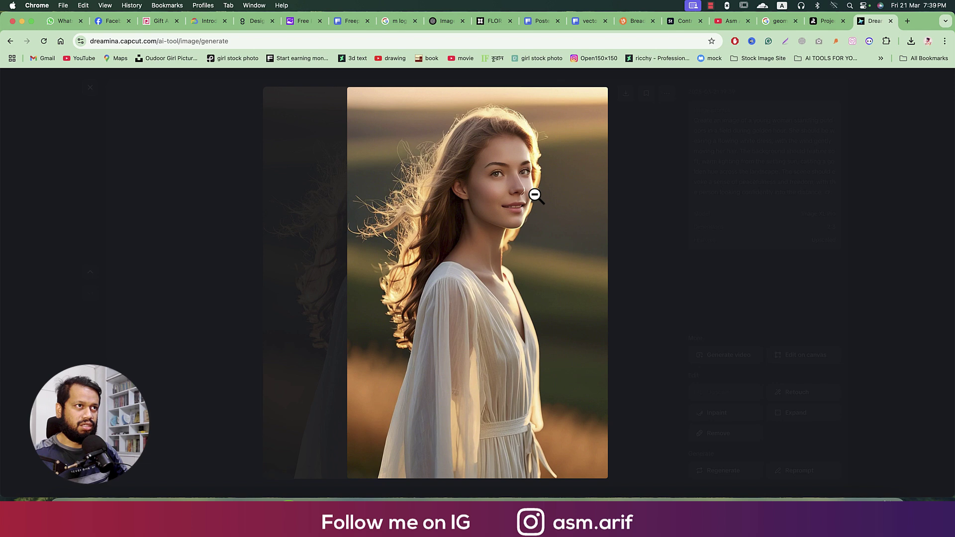
{"action": "left_click", "coordinate": [520, 171]}
{"action": "key", "text": "Escape"}
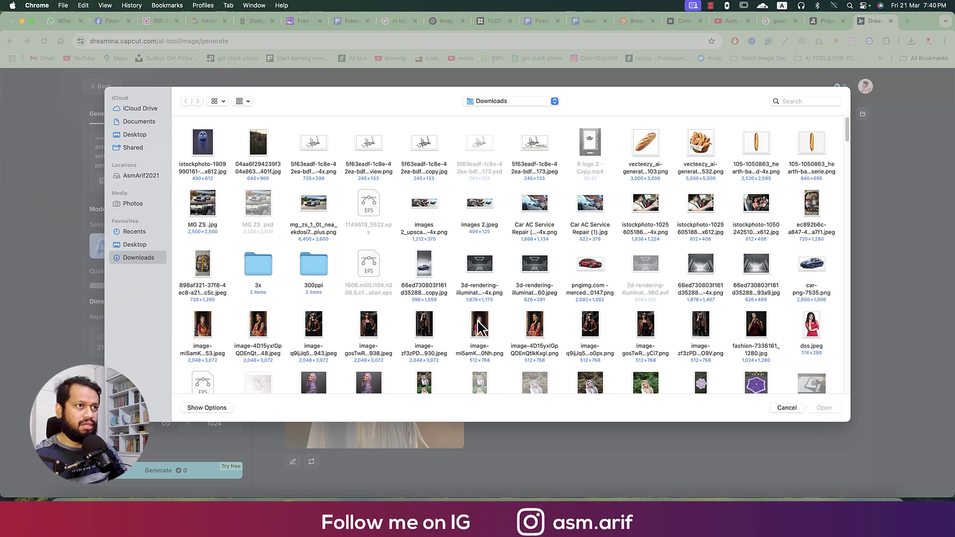
Step: Pick the saree woman's photo from Downloads and set the reference to Human face
{"action": "double_click", "coordinate": [480, 326]}
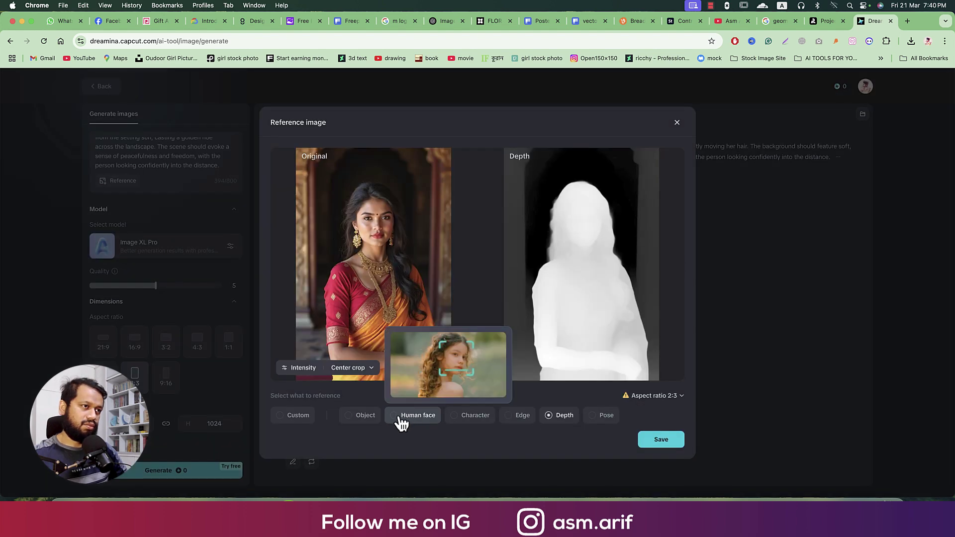
{"action": "left_click", "coordinate": [402, 418]}
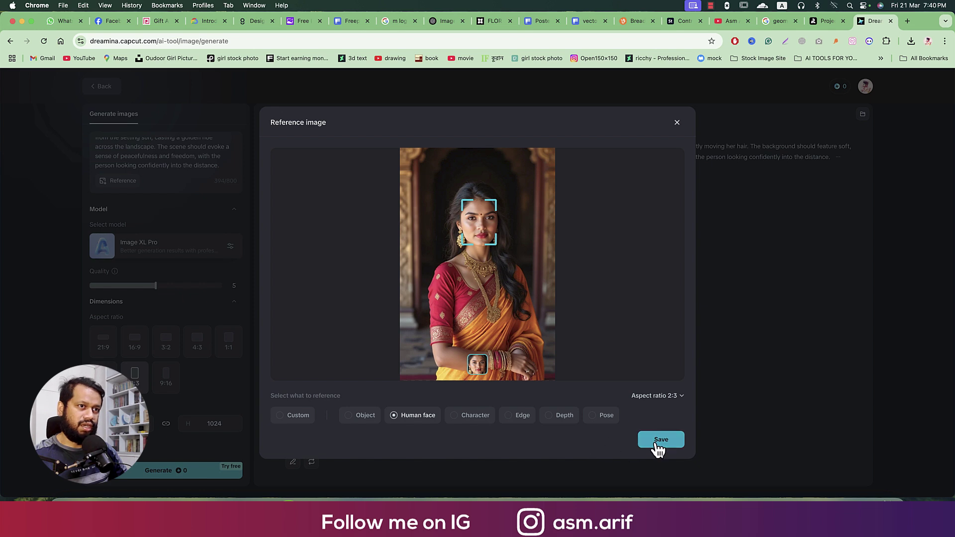
Step: Save the saree face reference, generate golden-hour white-dress images, and open the first result
{"action": "left_click", "coordinate": [660, 439]}
{"action": "scroll", "coordinate": [373, 345], "scroll_direction": "up", "scroll_amount": 3}
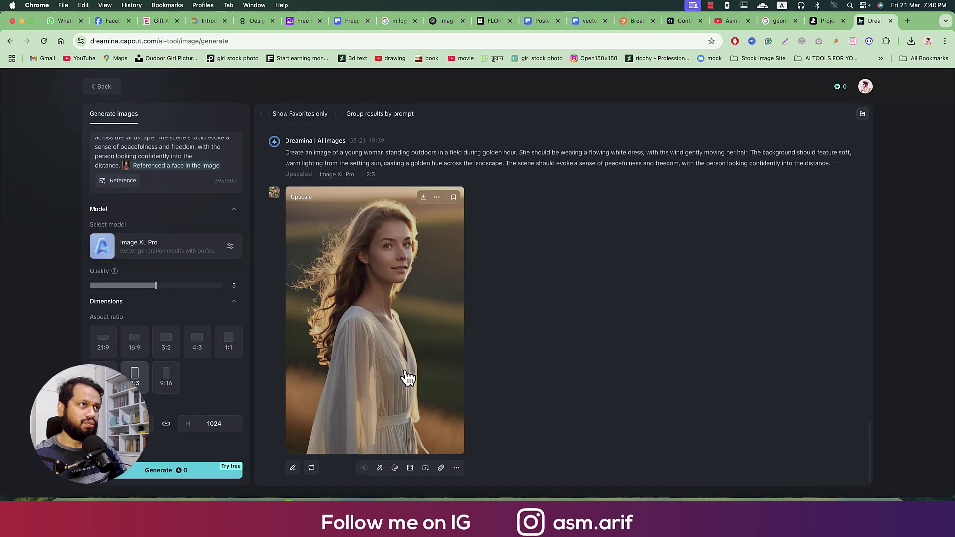
{"action": "scroll", "coordinate": [418, 373], "scroll_direction": "down", "scroll_amount": 3}
{"action": "scroll", "coordinate": [552, 360], "scroll_direction": "up", "scroll_amount": 5}
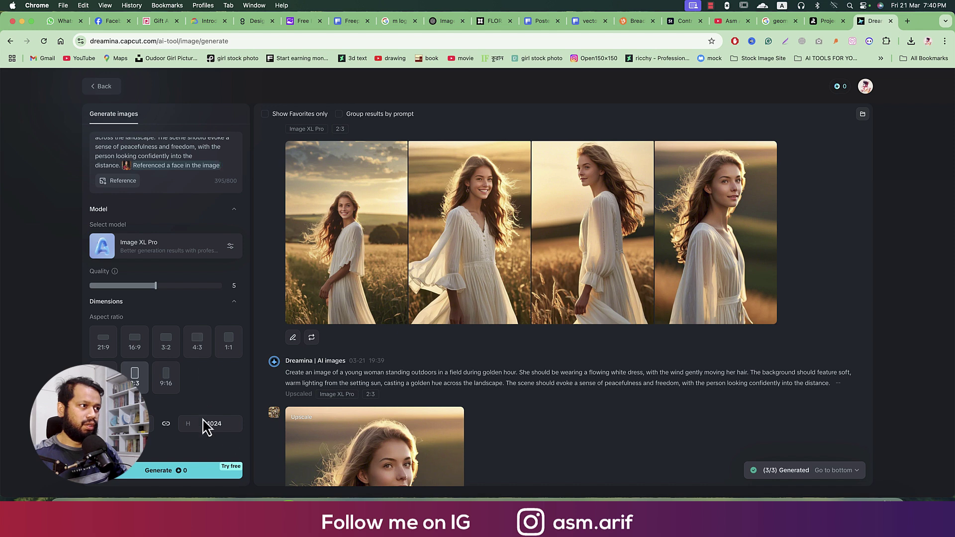
{"action": "left_click", "coordinate": [158, 470]}
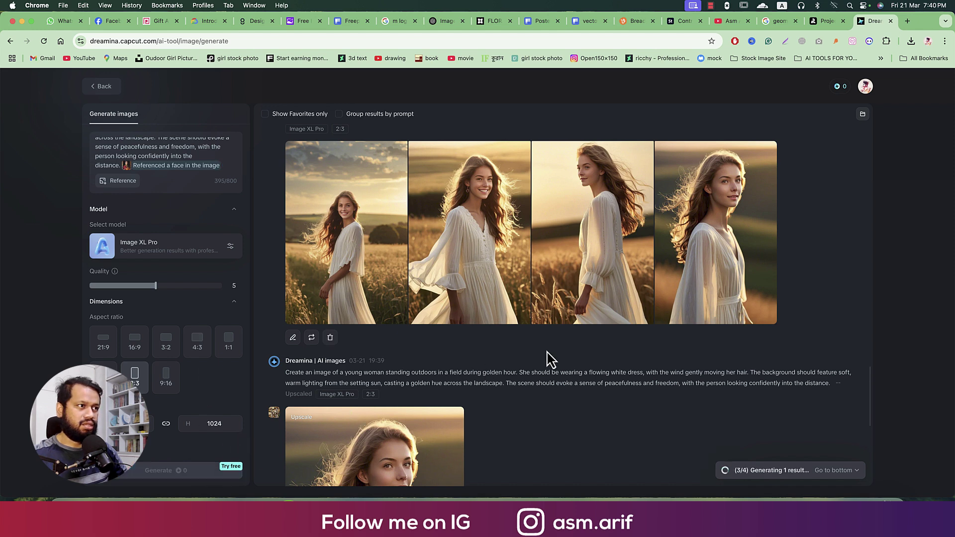
{"action": "scroll", "coordinate": [556, 364], "scroll_direction": "down", "scroll_amount": 5}
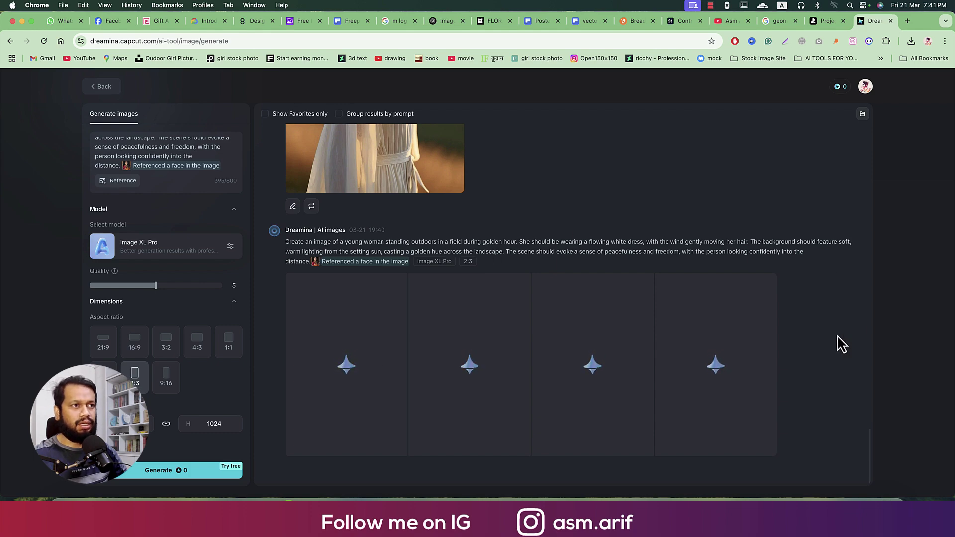
{"action": "scroll", "coordinate": [448, 418], "scroll_direction": "up", "scroll_amount": 3}
{"action": "scroll", "coordinate": [523, 403], "scroll_direction": "up", "scroll_amount": 4}
{"action": "scroll", "coordinate": [530, 411], "scroll_direction": "up", "scroll_amount": 4}
{"action": "scroll", "coordinate": [535, 415], "scroll_direction": "up", "scroll_amount": 3}
{"action": "scroll", "coordinate": [535, 414], "scroll_direction": "down", "scroll_amount": 5}
{"action": "scroll", "coordinate": [534, 416], "scroll_direction": "down", "scroll_amount": 5}
{"action": "scroll", "coordinate": [535, 414], "scroll_direction": "down", "scroll_amount": 4}
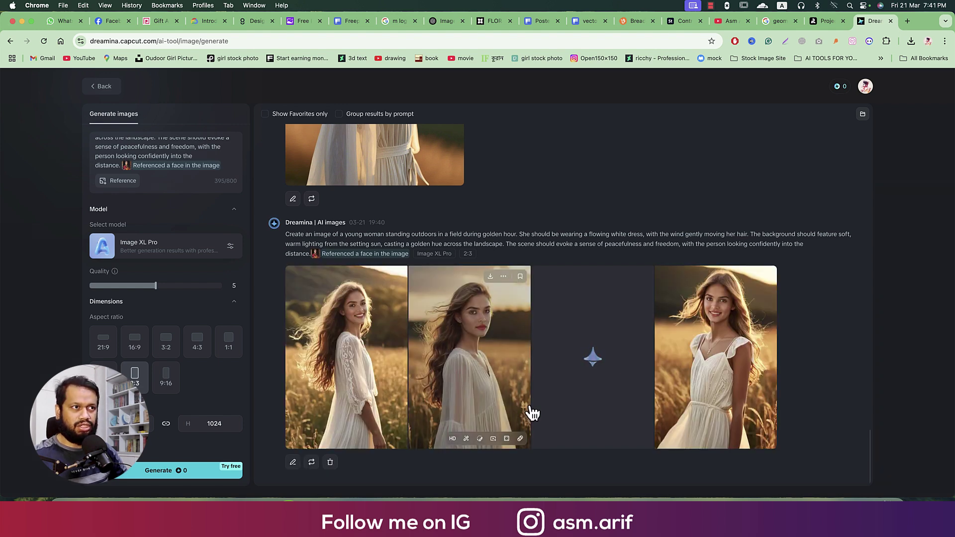
{"action": "left_click", "coordinate": [376, 366]}
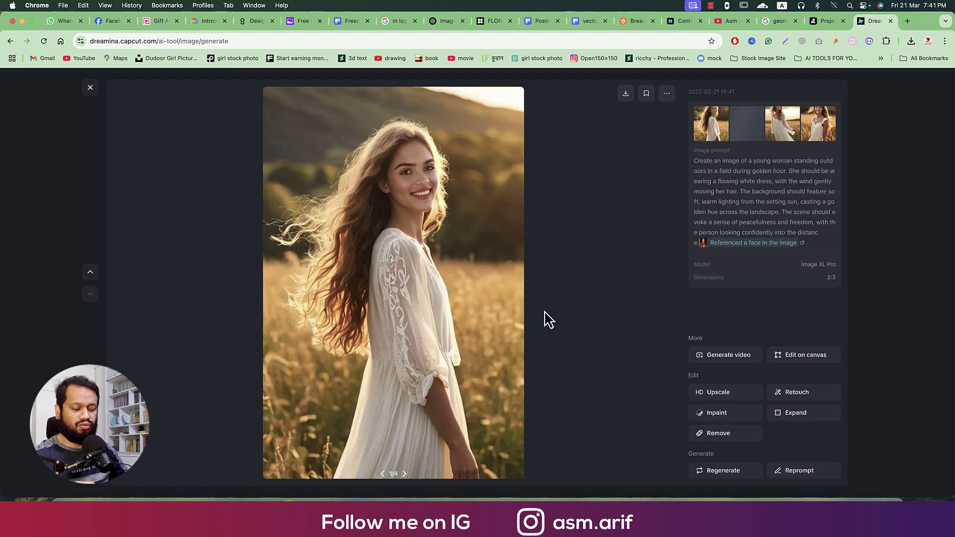
{"action": "scroll", "coordinate": [548, 320], "scroll_direction": "down", "scroll_amount": 1}
{"action": "scroll", "coordinate": [549, 319], "scroll_direction": "down", "scroll_amount": 1}
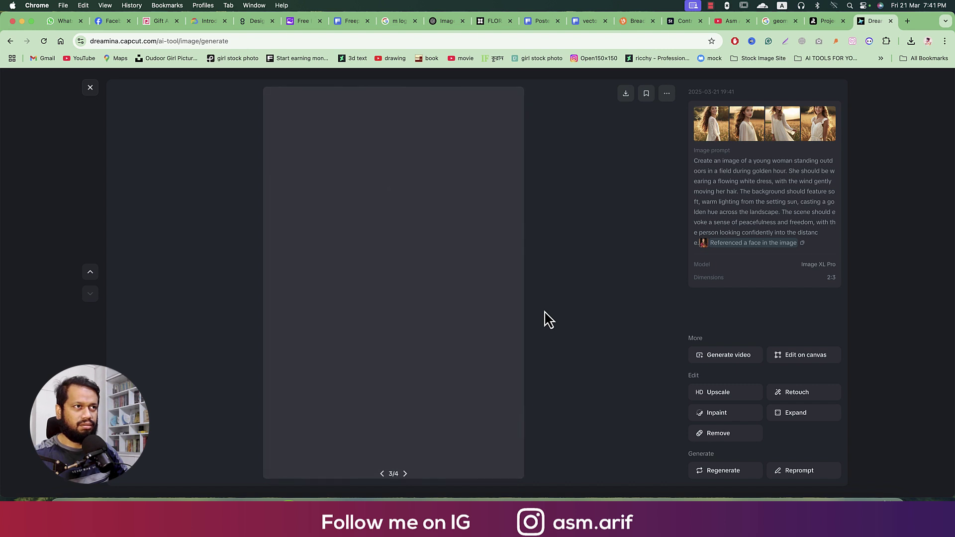
{"action": "scroll", "coordinate": [548, 319], "scroll_direction": "down", "scroll_amount": 1}
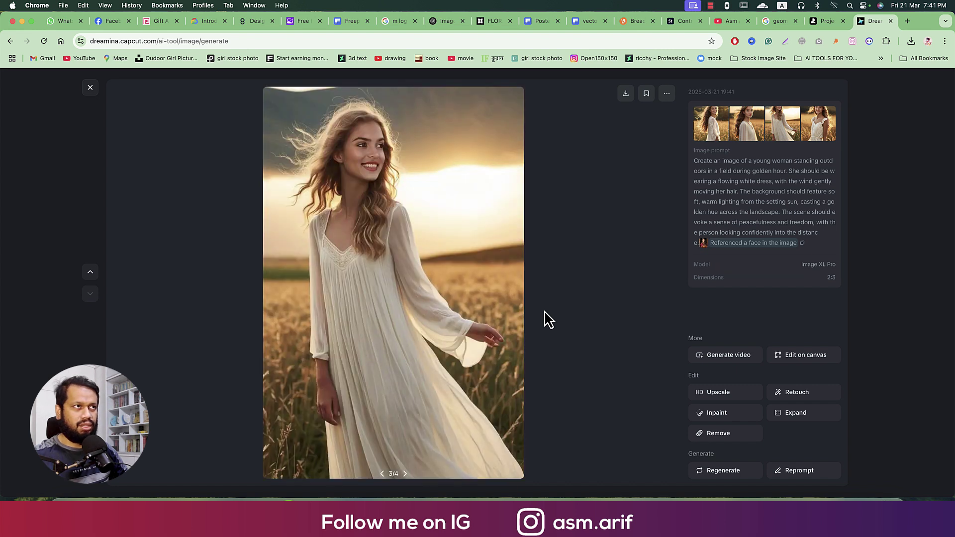
{"action": "scroll", "coordinate": [548, 319], "scroll_direction": "down", "scroll_amount": 1}
Step: Close the viewer after browsing the four face-referenced golden-hour images
{"action": "key", "text": "Escape"}
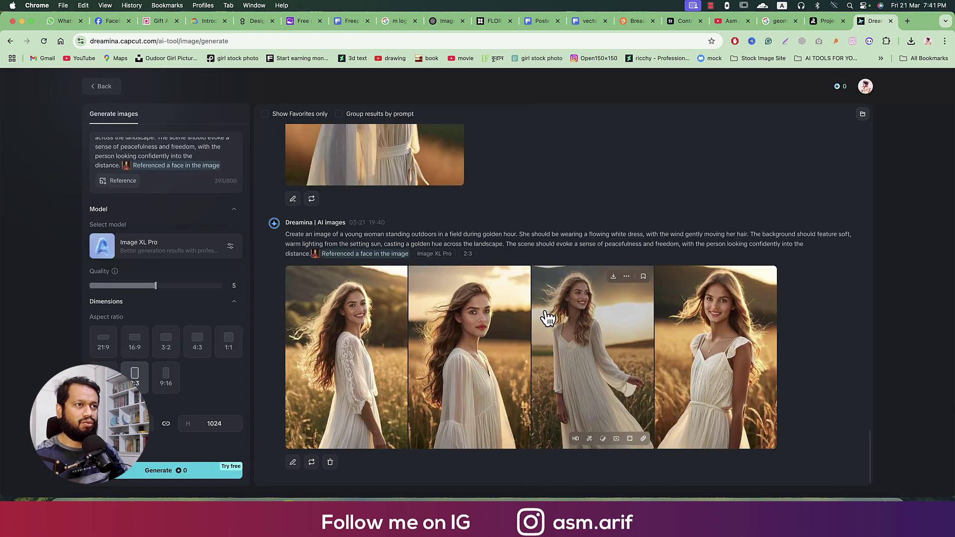
{"action": "scroll", "coordinate": [547, 310], "scroll_direction": "up", "scroll_amount": 5}
{"action": "scroll", "coordinate": [547, 310], "scroll_direction": "up", "scroll_amount": 5}
{"action": "scroll", "coordinate": [546, 310], "scroll_direction": "up", "scroll_amount": 5}
{"action": "scroll", "coordinate": [582, 306], "scroll_direction": "up", "scroll_amount": 5}
Step: View the jumpsuit image full size three times, then jump to the newest generation
{"action": "left_click", "coordinate": [588, 326]}
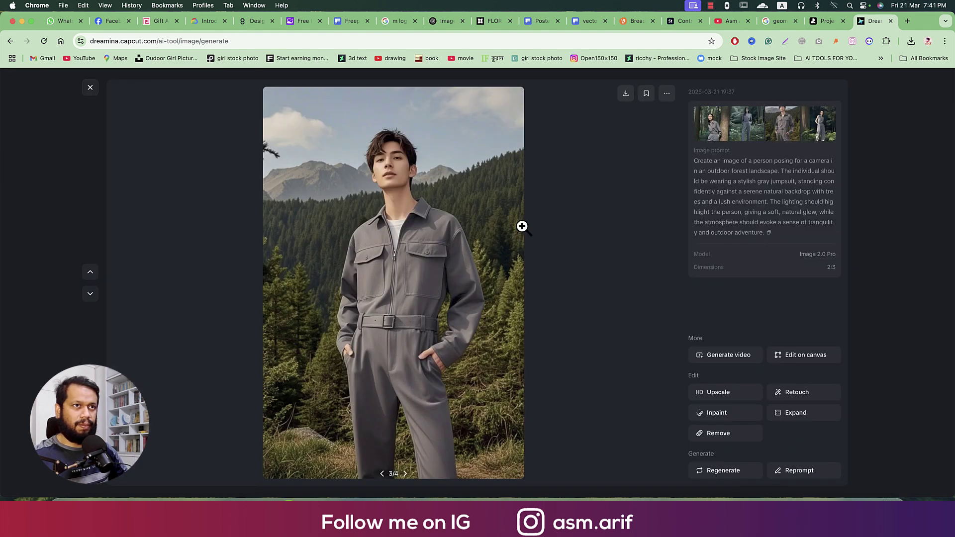
{"action": "key", "text": "Escape"}
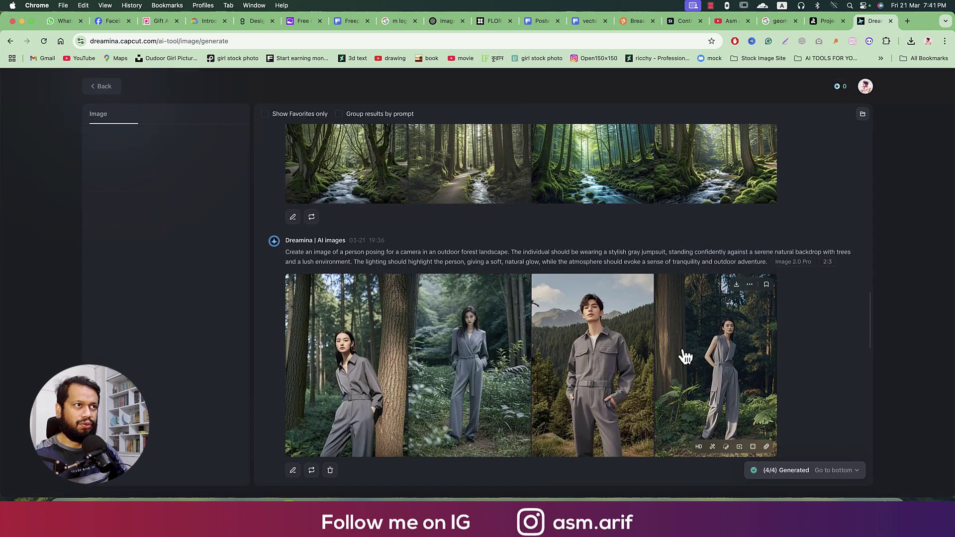
{"action": "scroll", "coordinate": [671, 358], "scroll_direction": "down", "scroll_amount": 5}
{"action": "scroll", "coordinate": [690, 367], "scroll_direction": "up", "scroll_amount": 3}
{"action": "scroll", "coordinate": [689, 367], "scroll_direction": "up", "scroll_amount": 3}
{"action": "scroll", "coordinate": [689, 367], "scroll_direction": "up", "scroll_amount": 5}
{"action": "scroll", "coordinate": [690, 367], "scroll_direction": "up", "scroll_amount": 5}
{"action": "scroll", "coordinate": [690, 367], "scroll_direction": "up", "scroll_amount": 5}
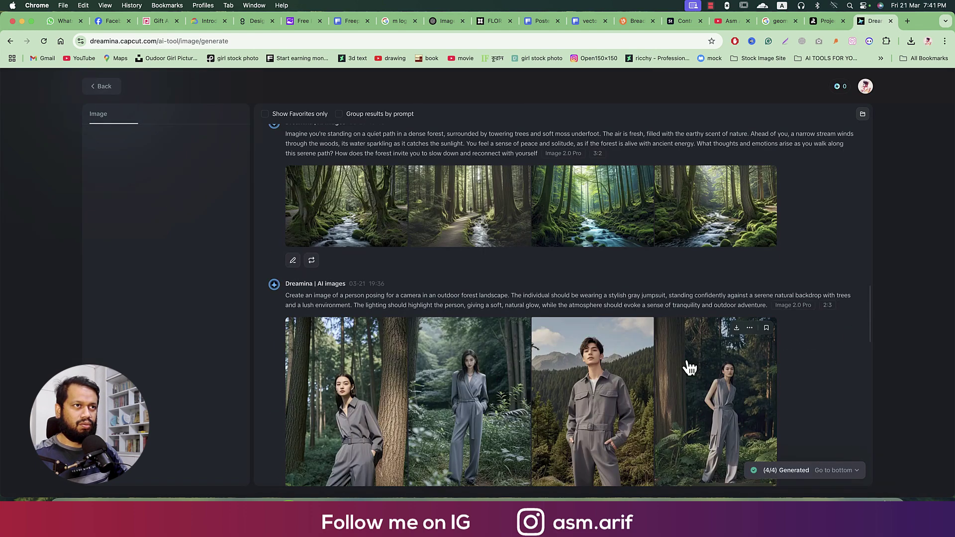
{"action": "left_click", "coordinate": [604, 364]}
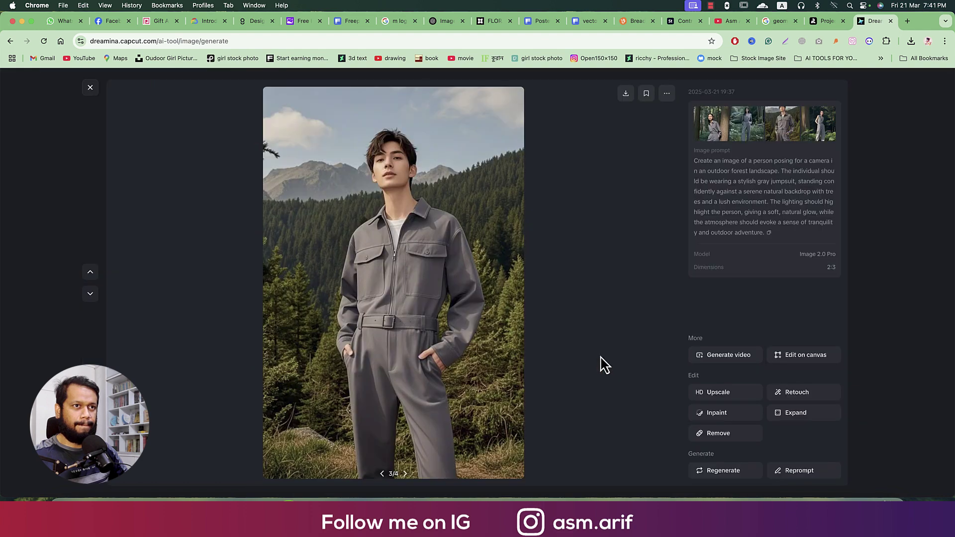
{"action": "key", "text": "Escape"}
{"action": "scroll", "coordinate": [605, 363], "scroll_direction": "down", "scroll_amount": 5}
{"action": "scroll", "coordinate": [649, 369], "scroll_direction": "down", "scroll_amount": 5}
{"action": "scroll", "coordinate": [655, 373], "scroll_direction": "down", "scroll_amount": 2}
{"action": "scroll", "coordinate": [618, 369], "scroll_direction": "down", "scroll_amount": 3}
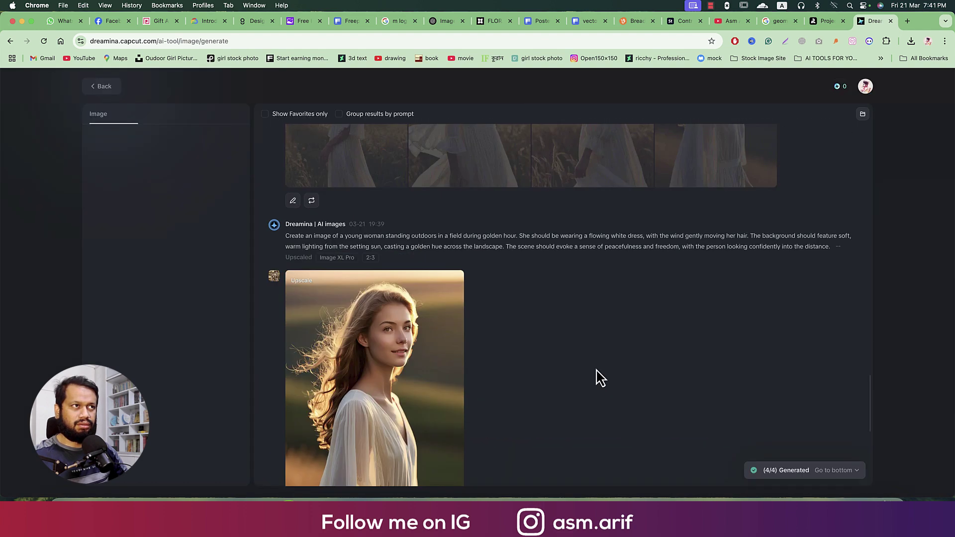
{"action": "scroll", "coordinate": [617, 369], "scroll_direction": "up", "scroll_amount": 5}
{"action": "scroll", "coordinate": [618, 370], "scroll_direction": "up", "scroll_amount": 5}
{"action": "scroll", "coordinate": [615, 373], "scroll_direction": "up", "scroll_amount": 3}
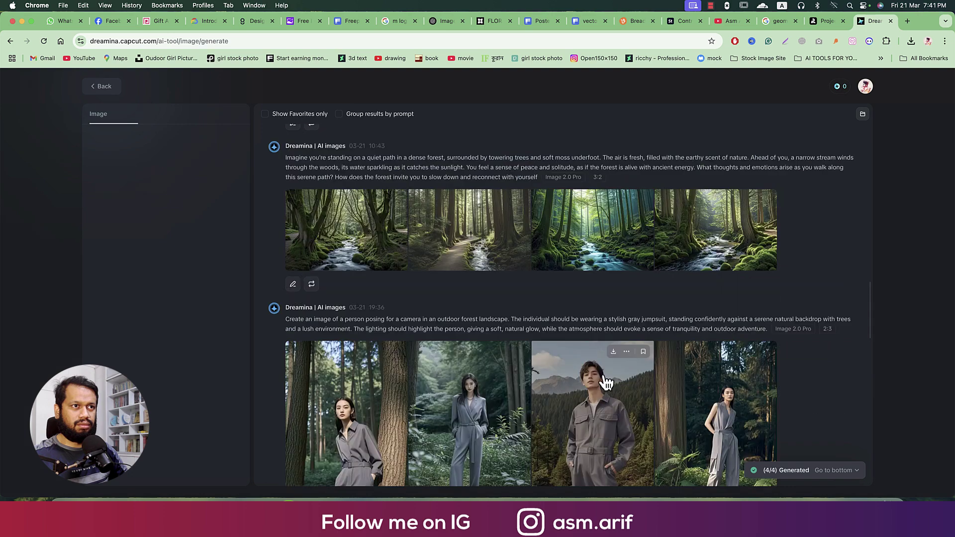
{"action": "left_click", "coordinate": [606, 382]}
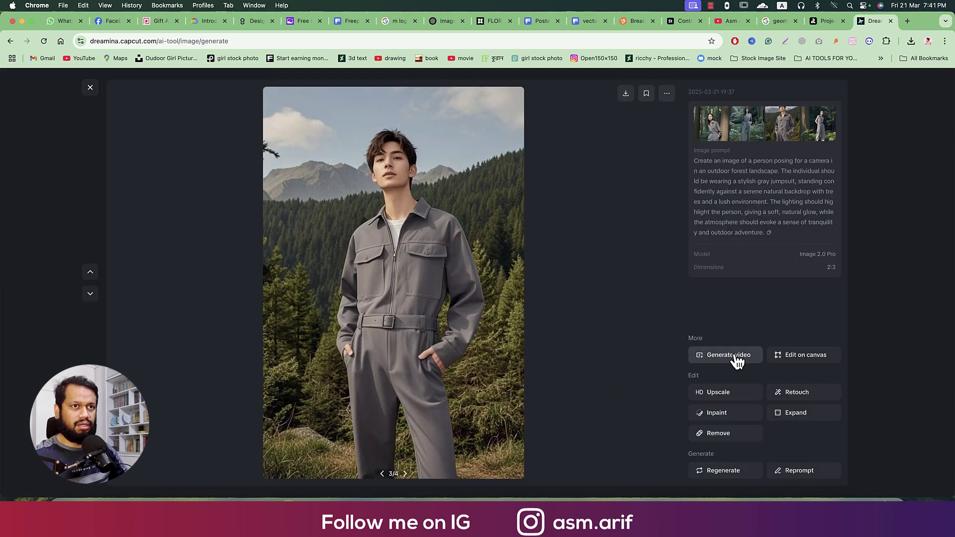
{"action": "key", "text": "Escape"}
{"action": "mouse_move", "coordinate": [714, 413]}
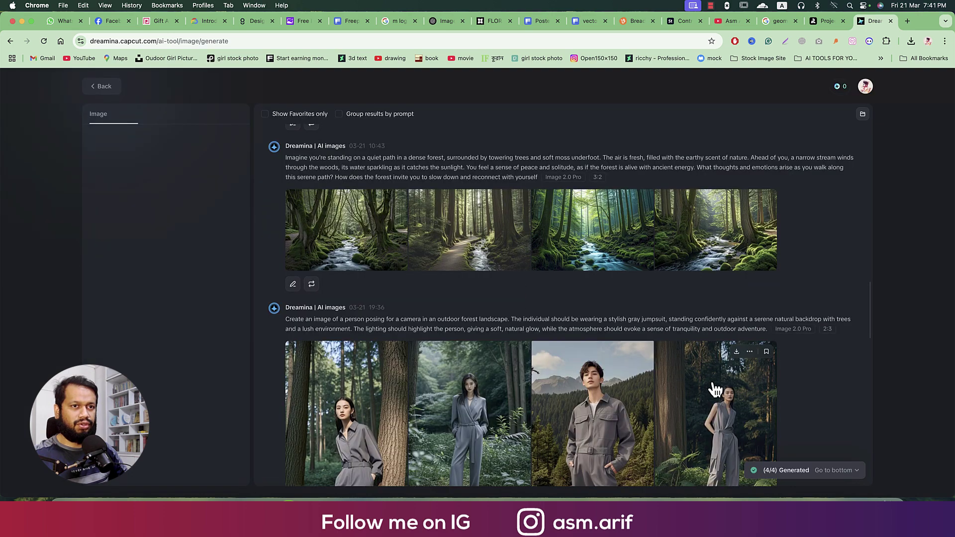
{"action": "left_click", "coordinate": [836, 470]}
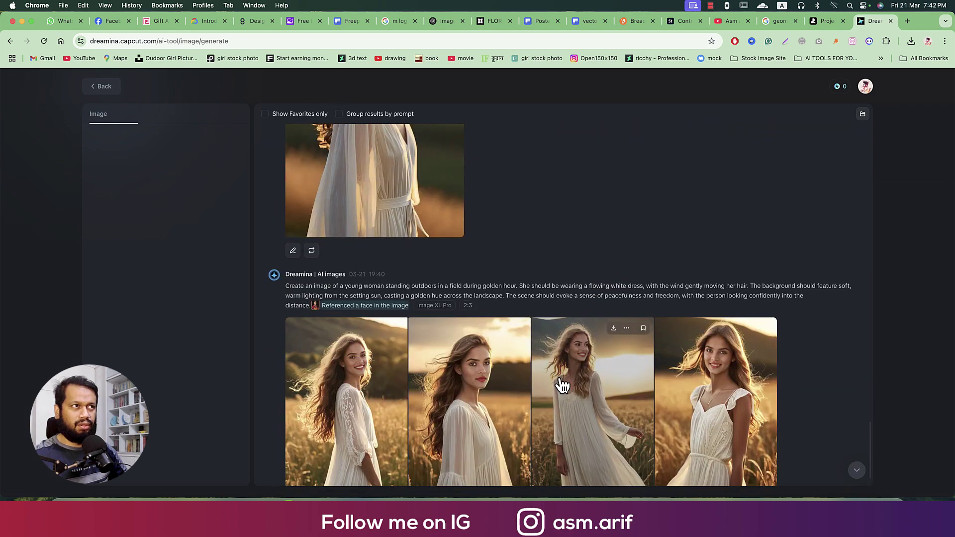
{"action": "scroll", "coordinate": [448, 336], "scroll_direction": "up", "scroll_amount": 10}
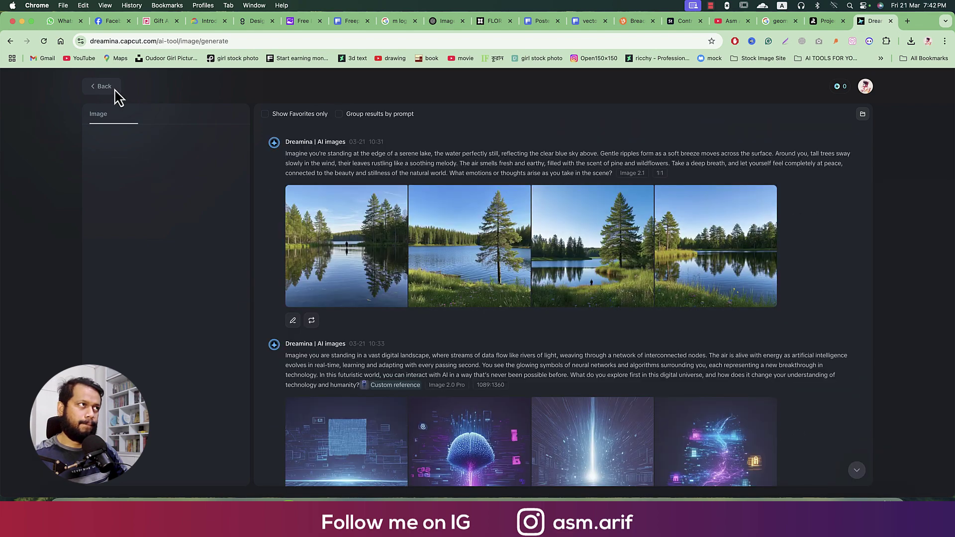
Step: Visit the Home showcase and Explore page, then return to the Image generator
{"action": "left_click", "coordinate": [102, 86]}
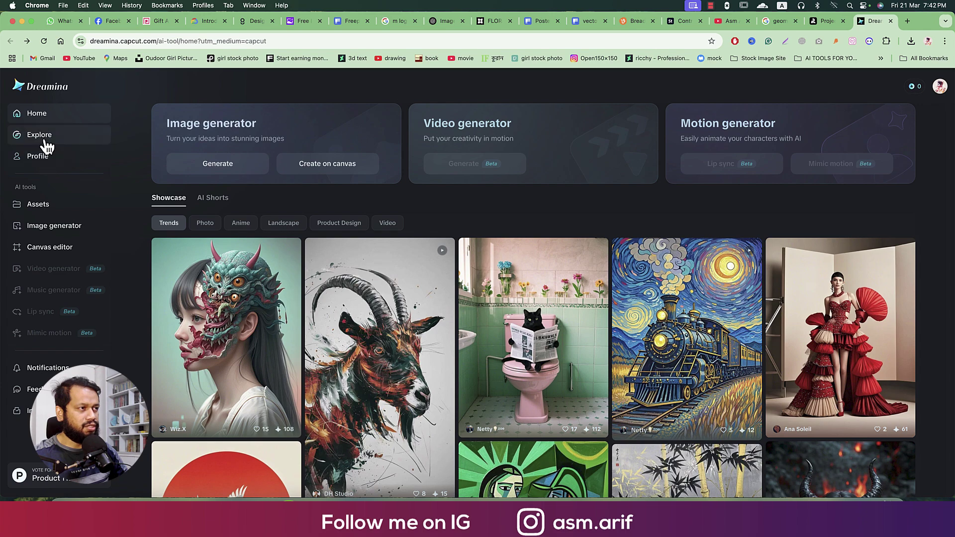
{"action": "scroll", "coordinate": [413, 364], "scroll_direction": "down", "scroll_amount": 5}
{"action": "scroll", "coordinate": [413, 364], "scroll_direction": "down", "scroll_amount": 5}
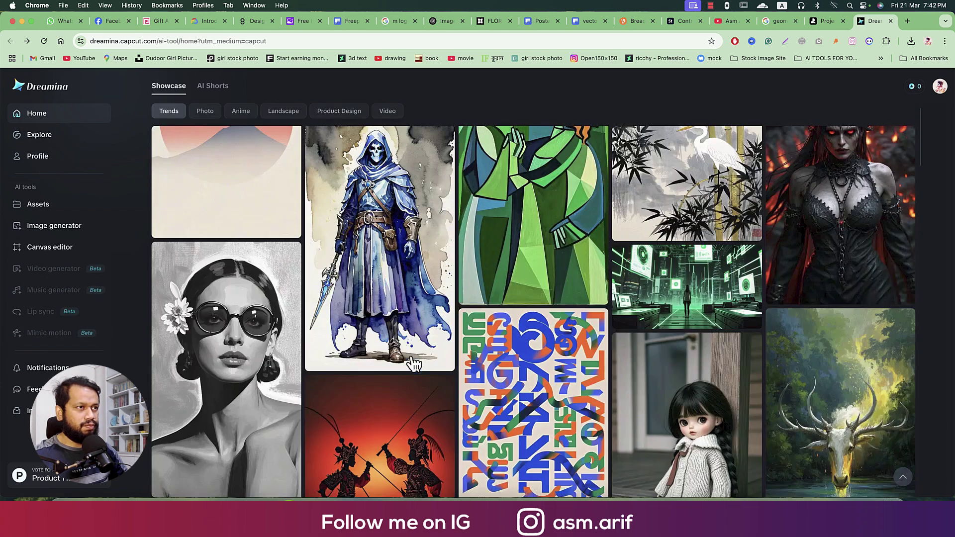
{"action": "scroll", "coordinate": [413, 363], "scroll_direction": "down", "scroll_amount": 5}
{"action": "scroll", "coordinate": [414, 363], "scroll_direction": "down", "scroll_amount": 5}
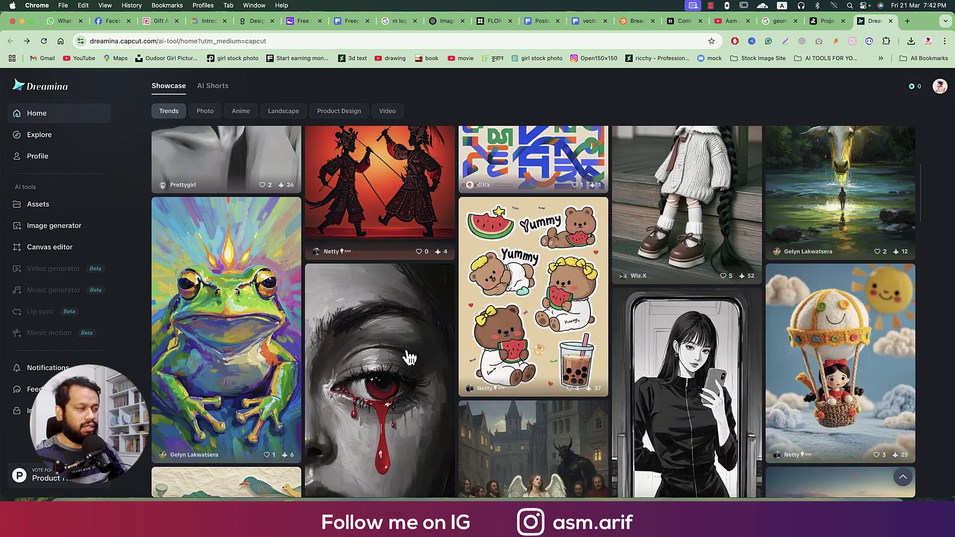
{"action": "scroll", "coordinate": [494, 360], "scroll_direction": "up", "scroll_amount": 10}
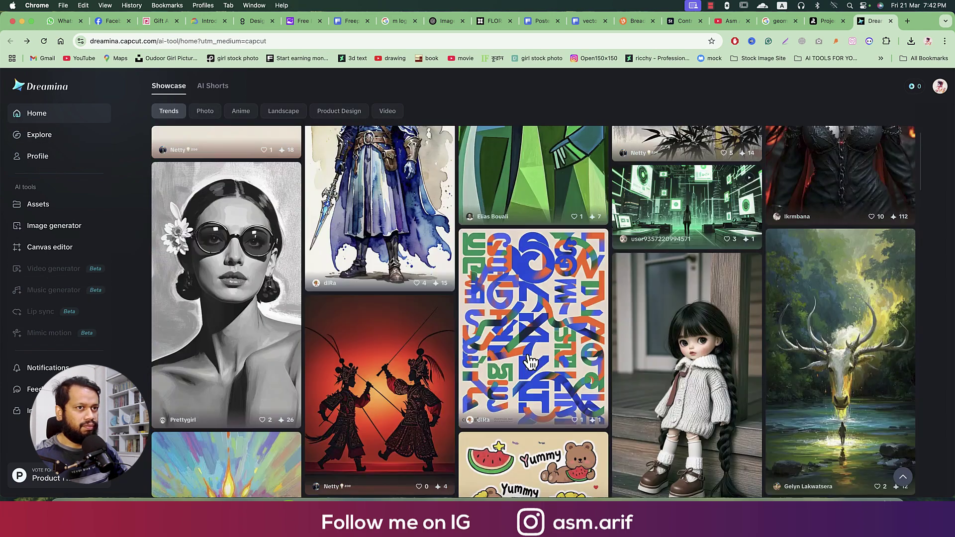
{"action": "left_click", "coordinate": [39, 134]}
{"action": "left_click", "coordinate": [36, 112]}
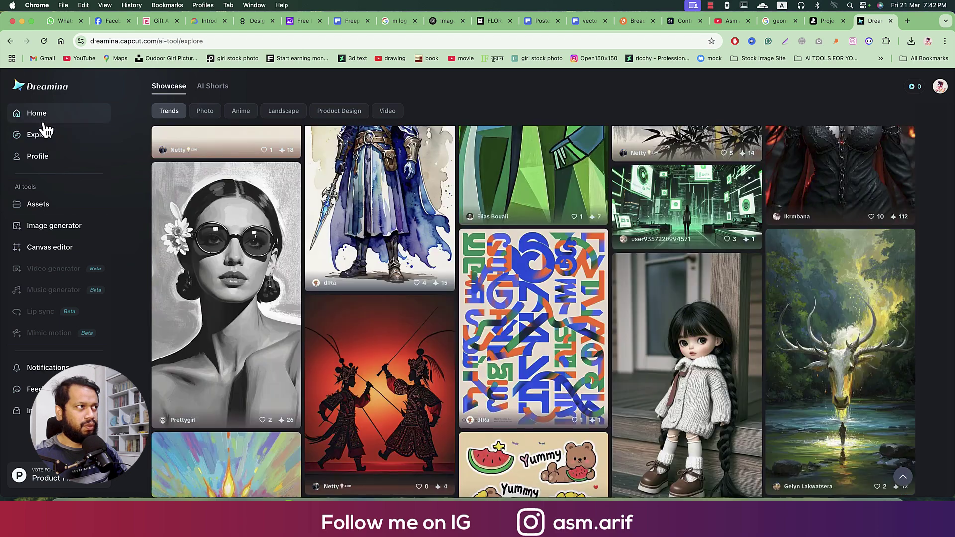
{"action": "left_click", "coordinate": [53, 226]}
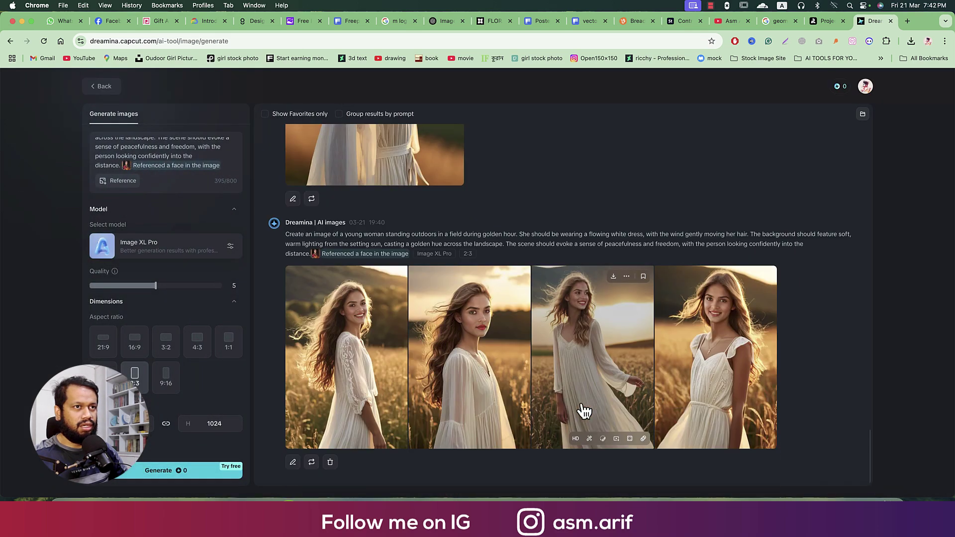
Step: View the fourth golden-hour woman variation full size, then close it
{"action": "left_click", "coordinate": [724, 377]}
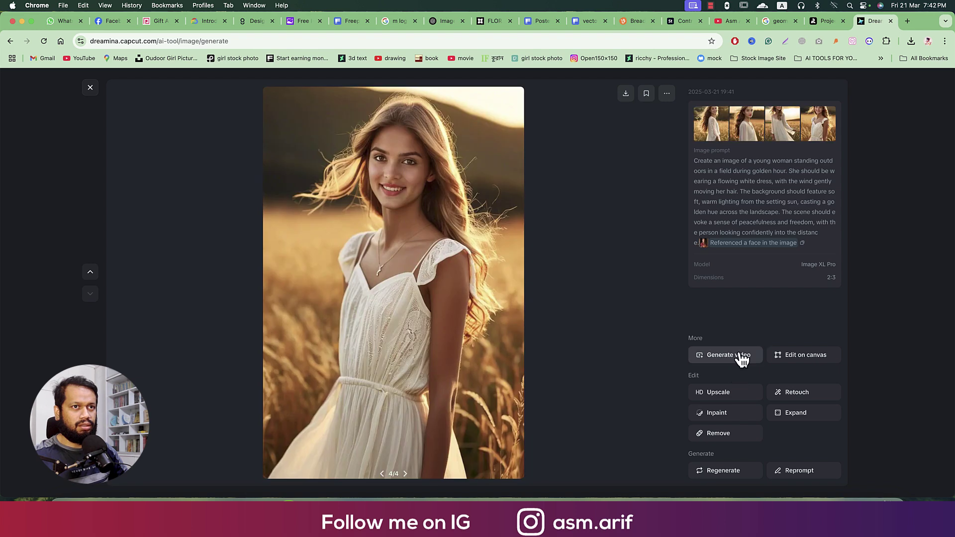
{"action": "key", "text": "Escape"}
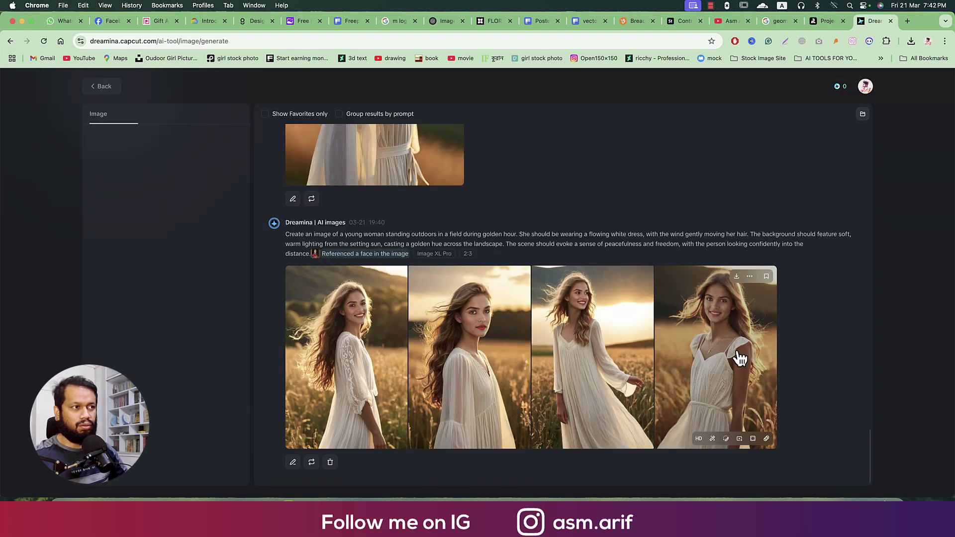
{"action": "scroll", "coordinate": [501, 374], "scroll_direction": "up", "scroll_amount": 5}
{"action": "scroll", "coordinate": [508, 377], "scroll_direction": "up", "scroll_amount": 5}
{"action": "scroll", "coordinate": [510, 380], "scroll_direction": "up", "scroll_amount": 10}
{"action": "scroll", "coordinate": [510, 380], "scroll_direction": "up", "scroll_amount": 5}
{"action": "scroll", "coordinate": [510, 379], "scroll_direction": "down", "scroll_amount": 3}
{"action": "scroll", "coordinate": [511, 379], "scroll_direction": "up", "scroll_amount": 3}
{"action": "scroll", "coordinate": [481, 375], "scroll_direction": "up", "scroll_amount": 5}
{"action": "scroll", "coordinate": [463, 359], "scroll_direction": "up", "scroll_amount": 3}
Step: Step through the elderly woman family-scene images 1/4 to 4/4, then close the viewer
{"action": "left_click", "coordinate": [354, 326]}
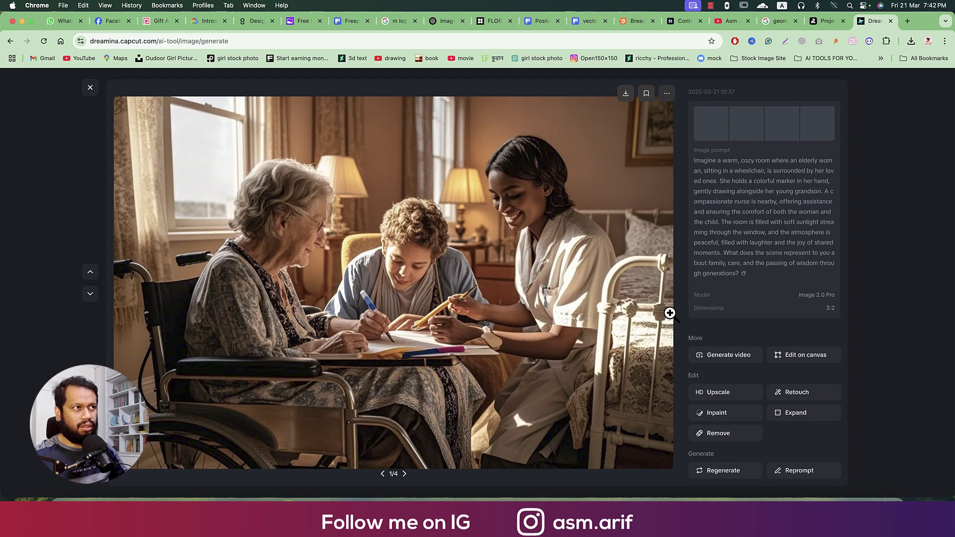
{"action": "key", "text": "Right"}
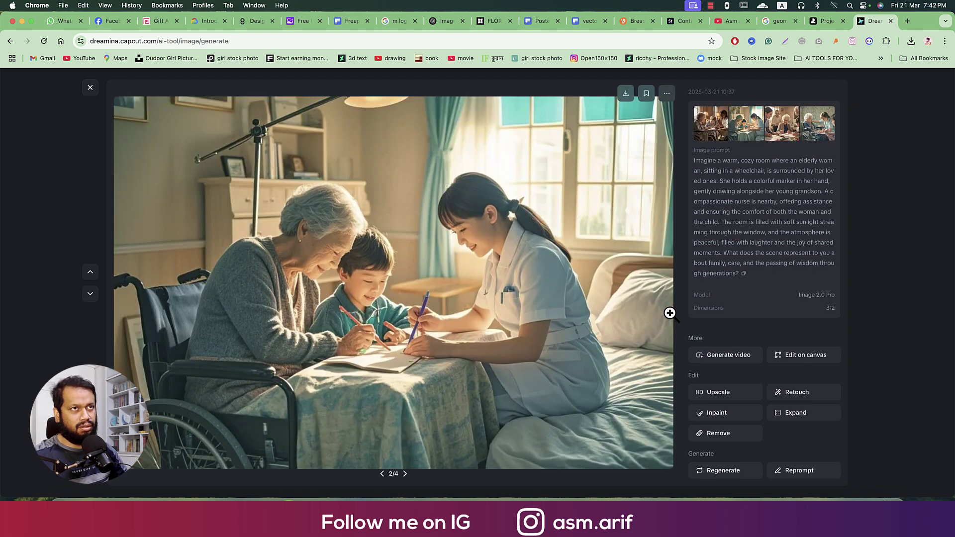
{"action": "key", "text": "Right"}
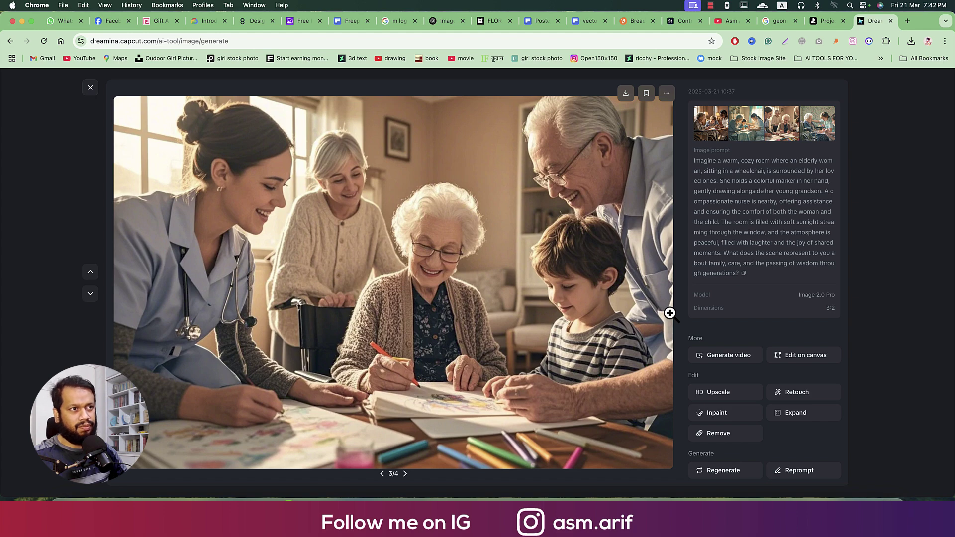
{"action": "key", "text": "Right"}
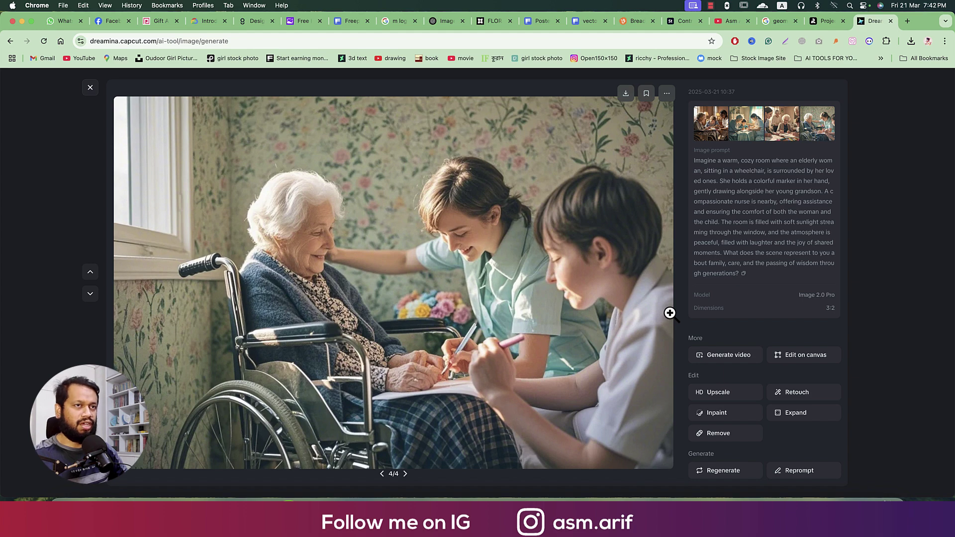
{"action": "key", "text": "Escape"}
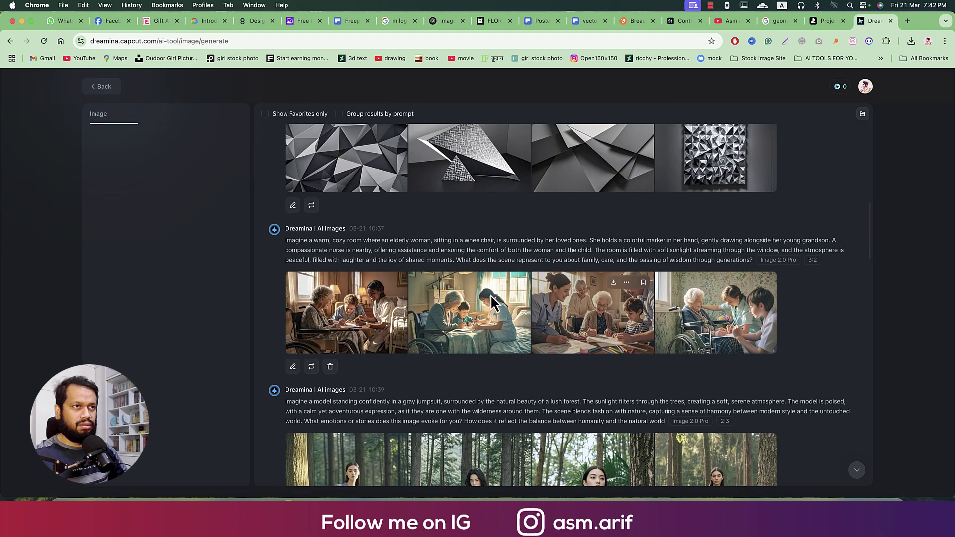